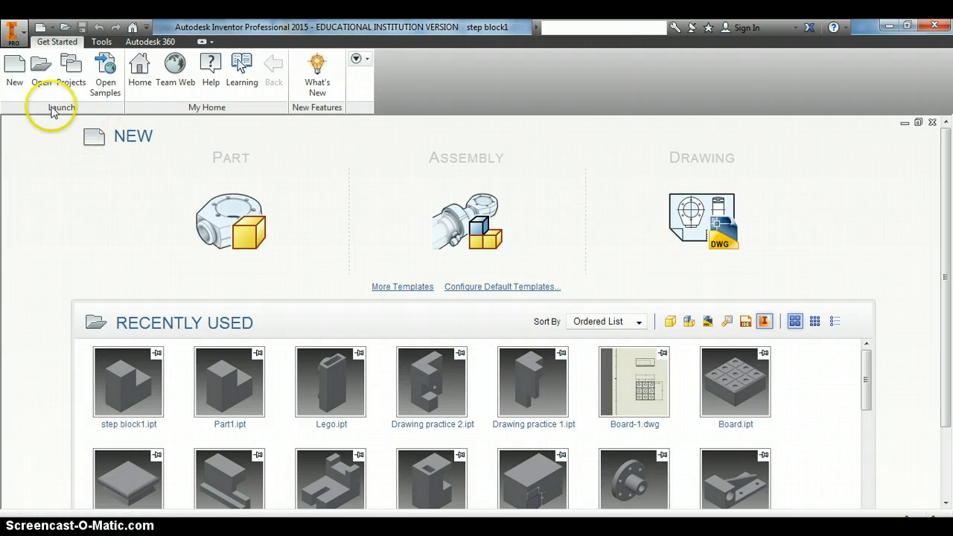
Create a new part file from the English Standard (in).ipt template
{"action": "left_click", "coordinate": [11, 72]}
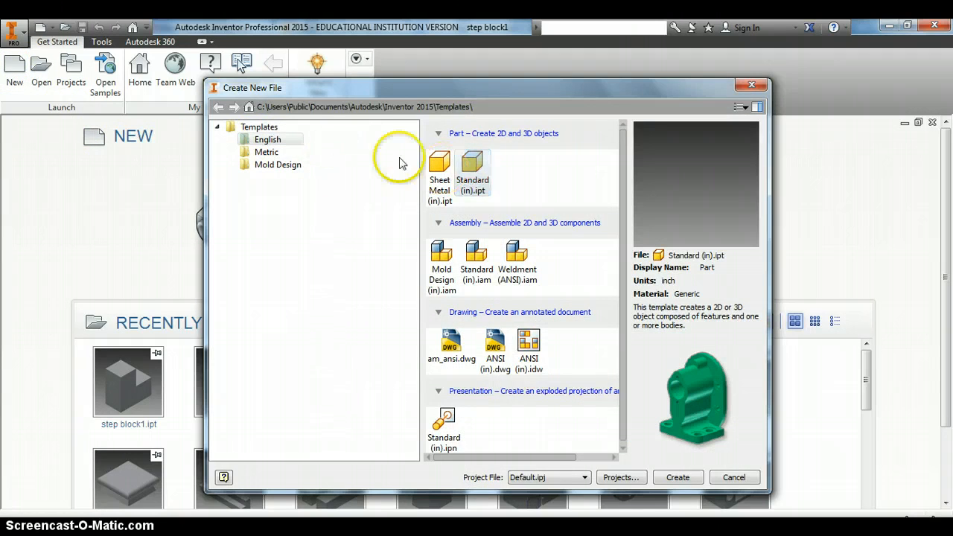
{"action": "left_click", "coordinate": [468, 175]}
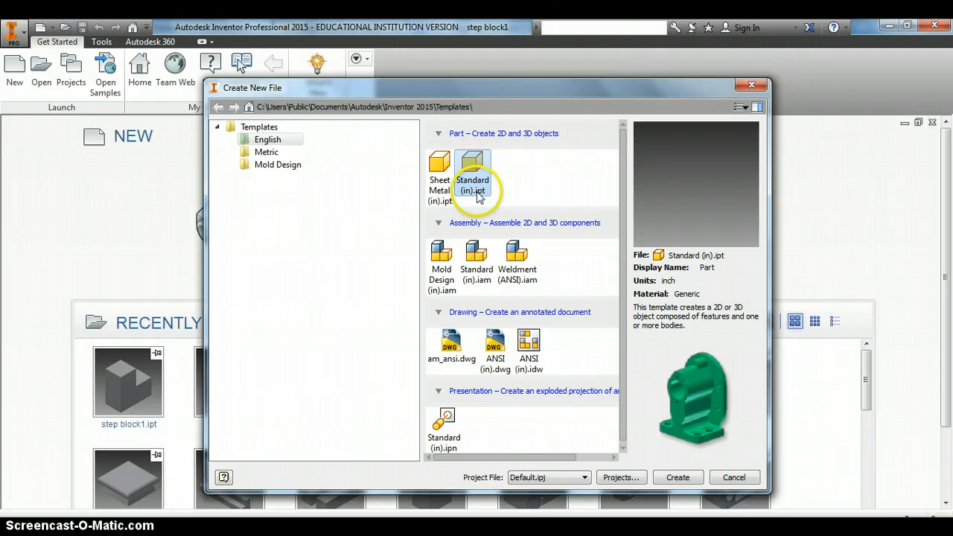
{"action": "left_click", "coordinate": [677, 476]}
{"action": "left_click", "coordinate": [544, 351]}
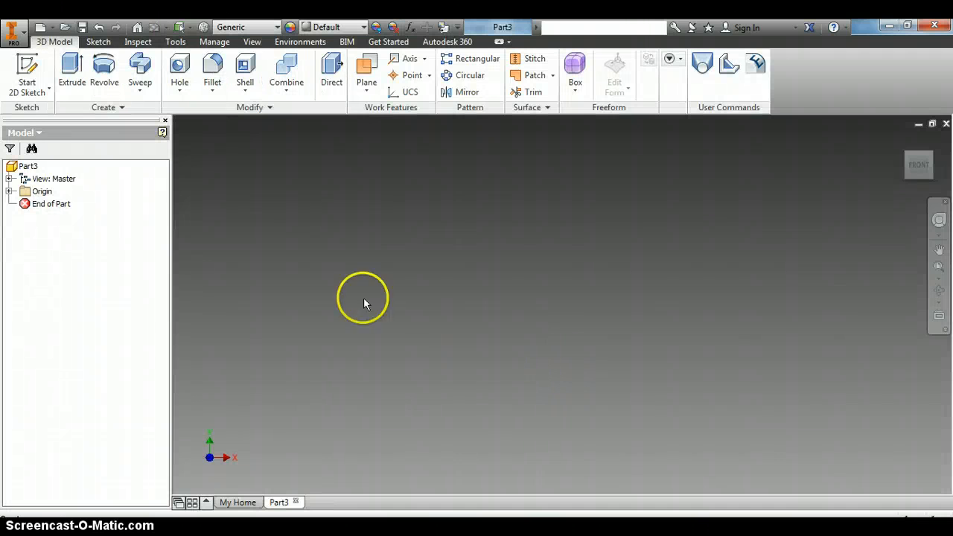
Sketch a closed L-shaped step profile on the YZ plane, about 0.80 in wide at the base and 0.38 in at the top
{"action": "left_click", "coordinate": [27, 73]}
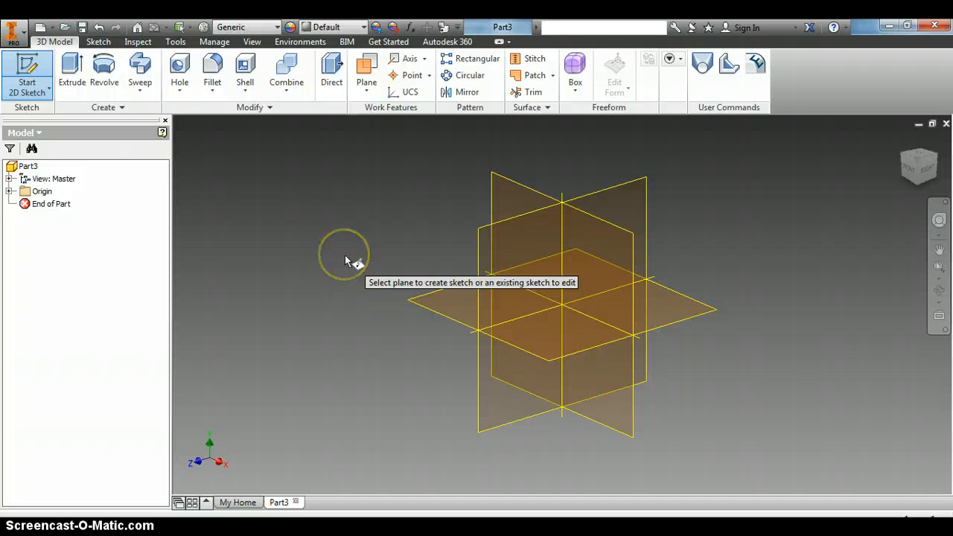
{"action": "left_click", "coordinate": [524, 258]}
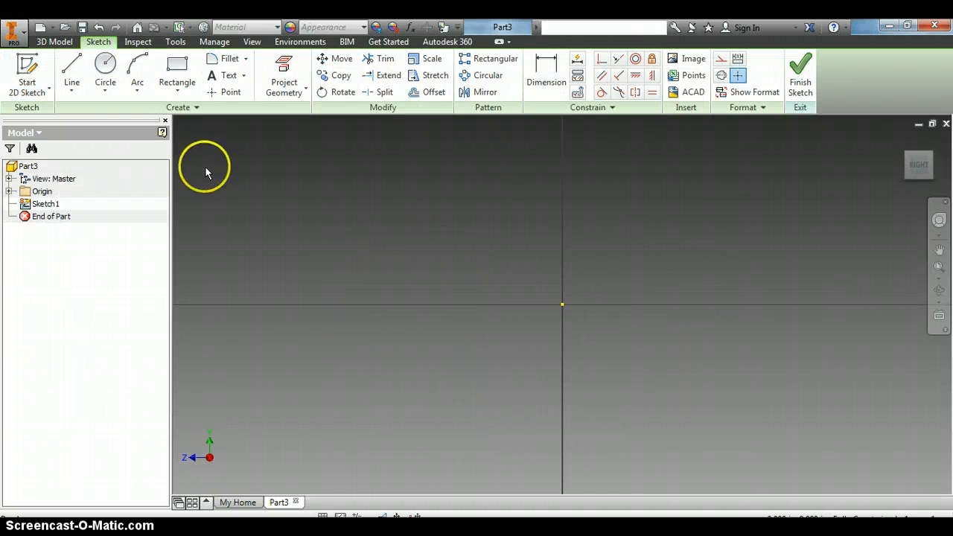
{"action": "left_click", "coordinate": [71, 69]}
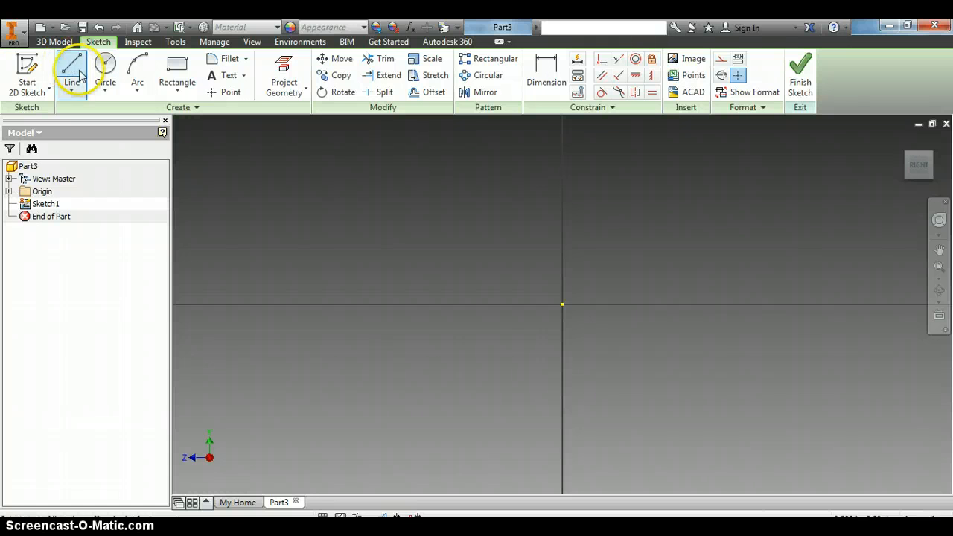
{"action": "left_click", "coordinate": [410, 206]}
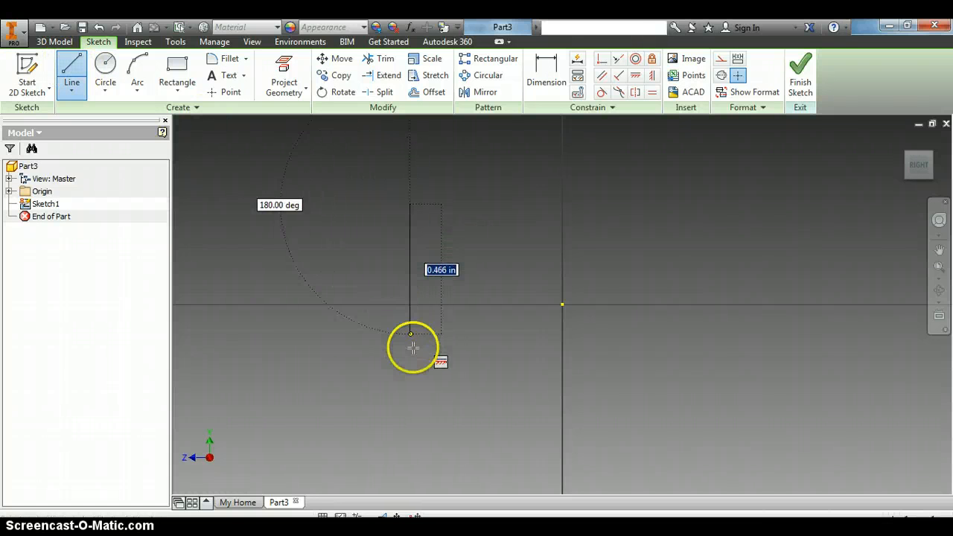
{"action": "left_click", "coordinate": [411, 376]}
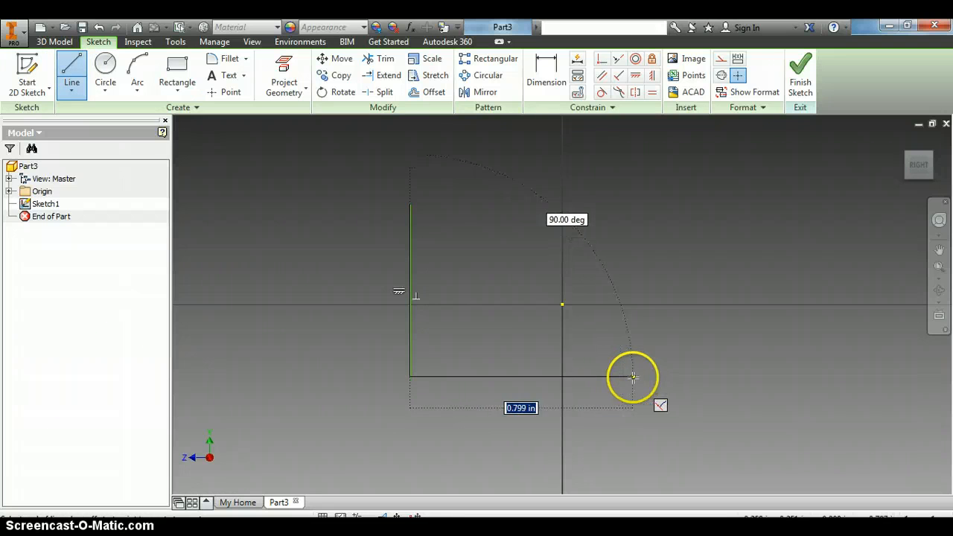
{"action": "left_click", "coordinate": [633, 377]}
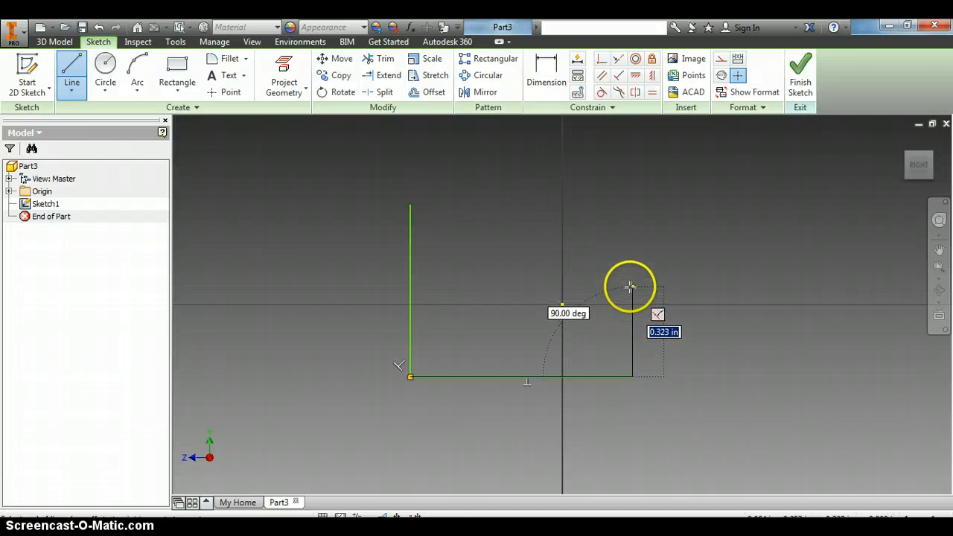
{"action": "left_click", "coordinate": [633, 281]}
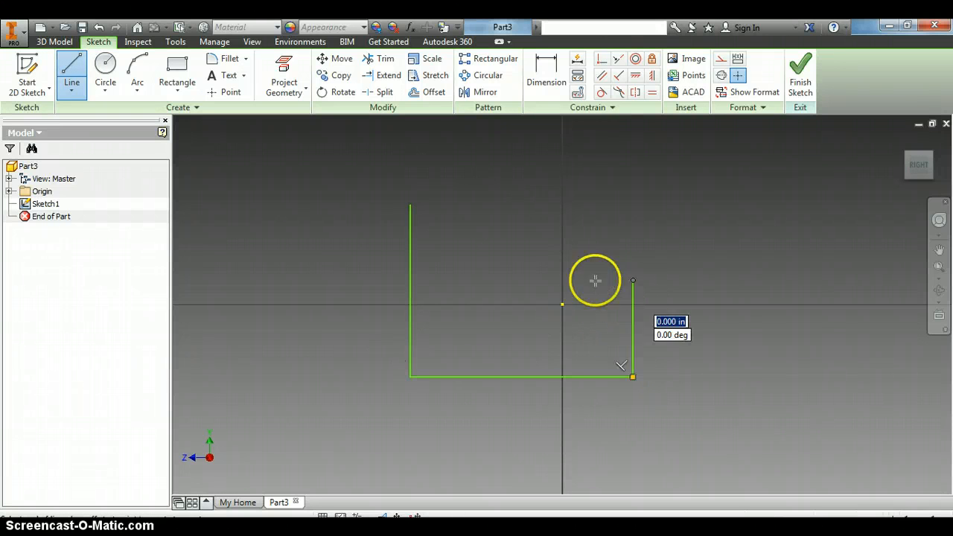
{"action": "left_click", "coordinate": [516, 280]}
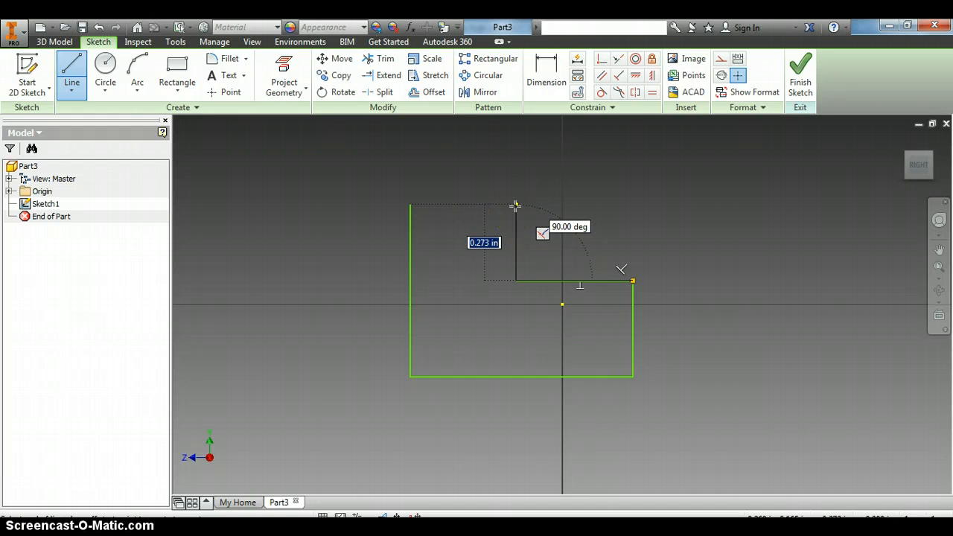
{"action": "left_click", "coordinate": [515, 204]}
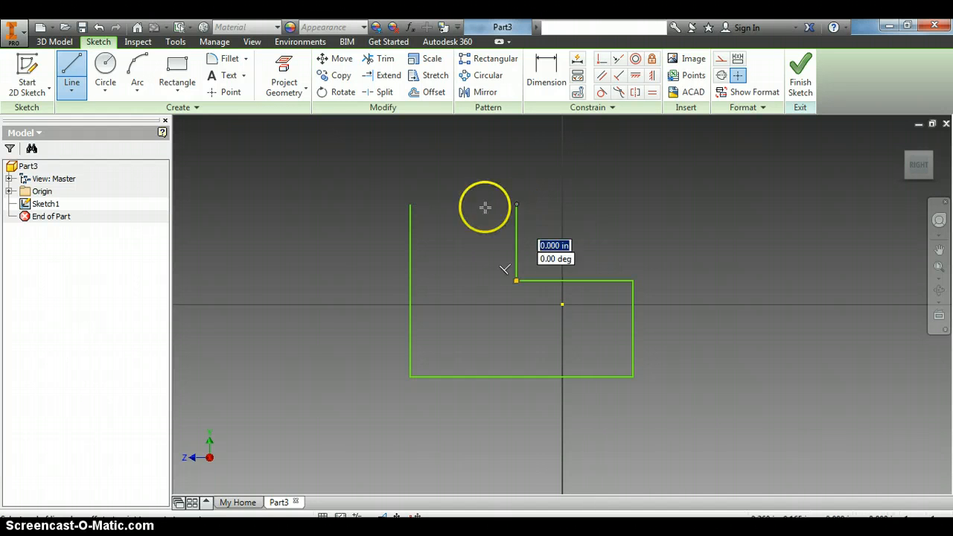
{"action": "left_click", "coordinate": [410, 204]}
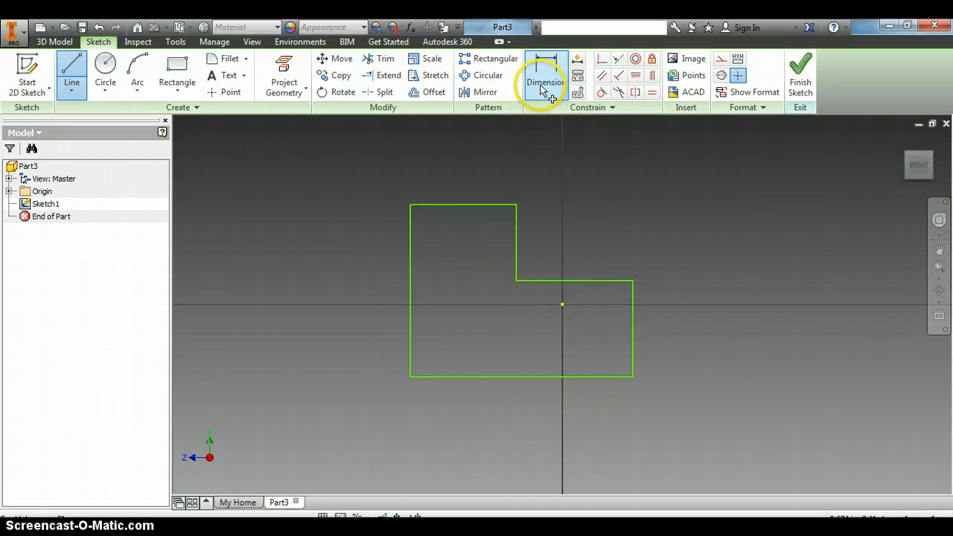
Dimension the top edge of the L-shaped profile to 1 in
{"action": "key", "text": "d"}
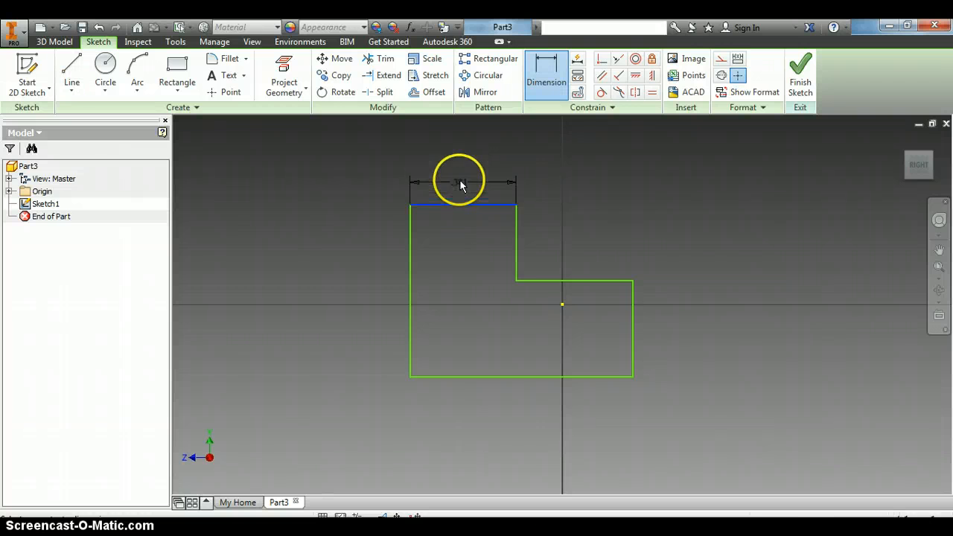
{"action": "left_click", "coordinate": [458, 175]}
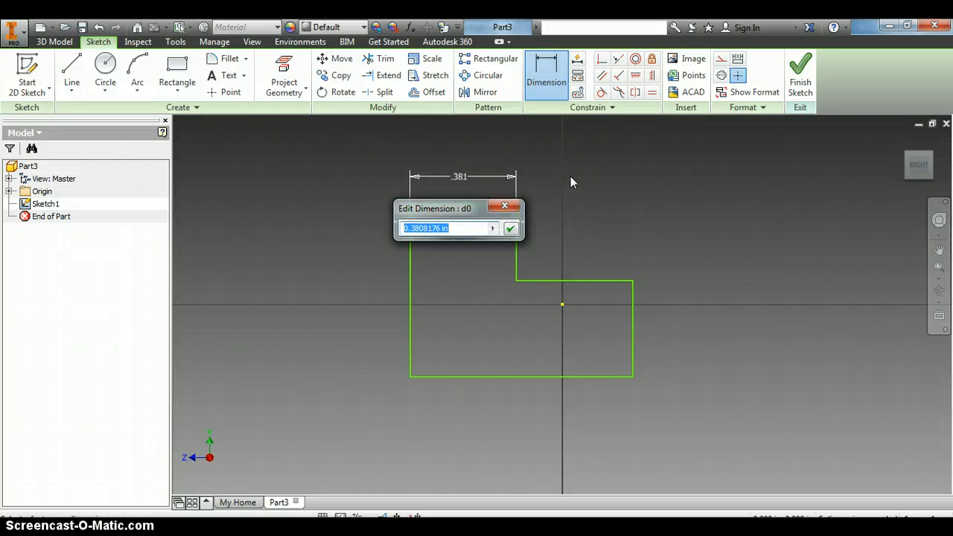
{"action": "type", "text": "1"}
{"action": "key", "text": "Return"}
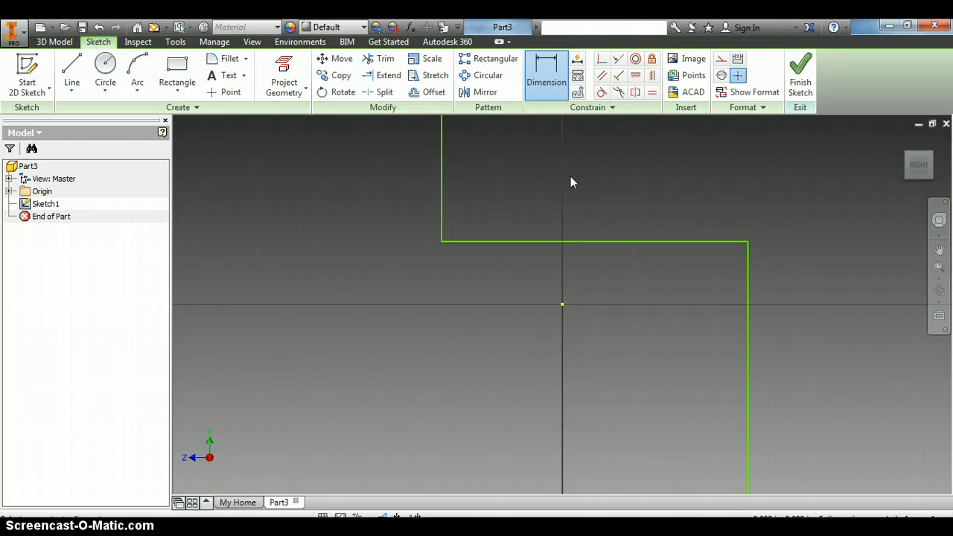
{"action": "left_click", "coordinate": [564, 277]}
{"action": "scroll", "coordinate": [564, 277], "scroll_direction": "up", "scroll_amount": 5}
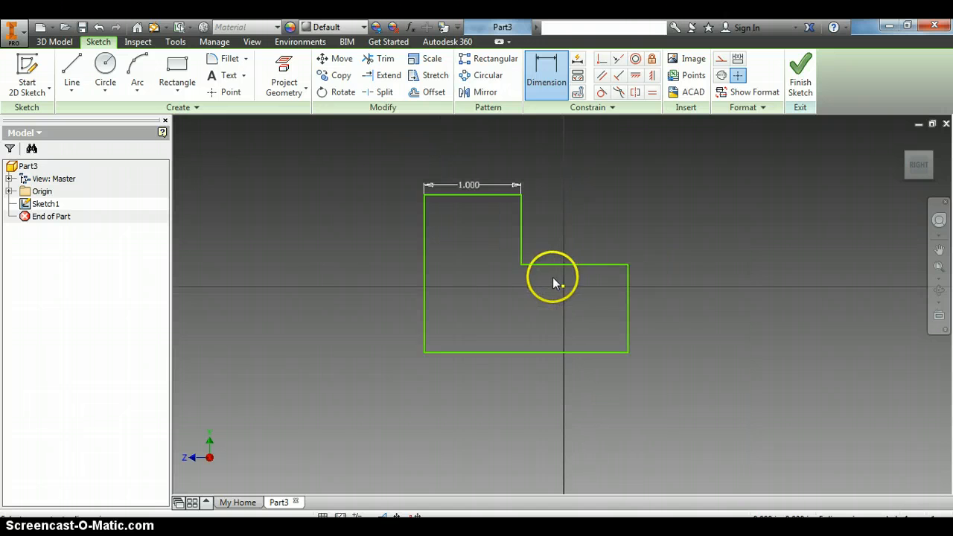
Dimension the profile's full-height left edge and its bottom edge to 2 in each
{"action": "left_click", "coordinate": [421, 274]}
{"action": "left_click", "coordinate": [370, 273]}
{"action": "type", "text": "2"}
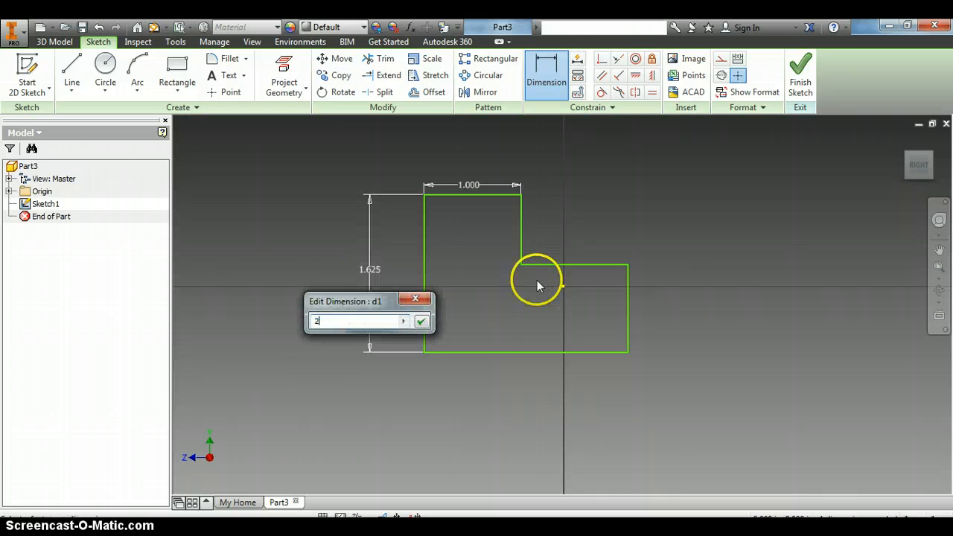
{"action": "key", "text": "Return"}
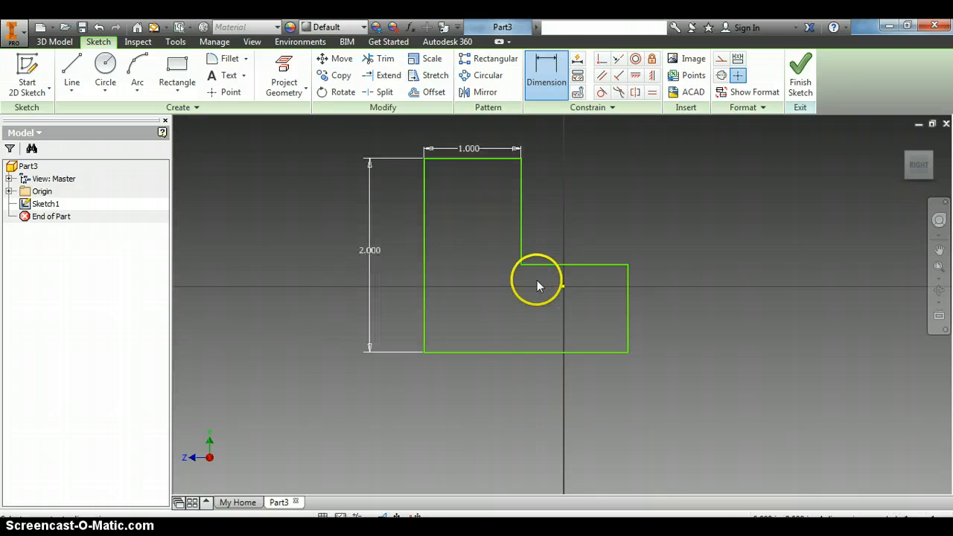
{"action": "left_click", "coordinate": [498, 352]}
{"action": "left_click", "coordinate": [496, 389]}
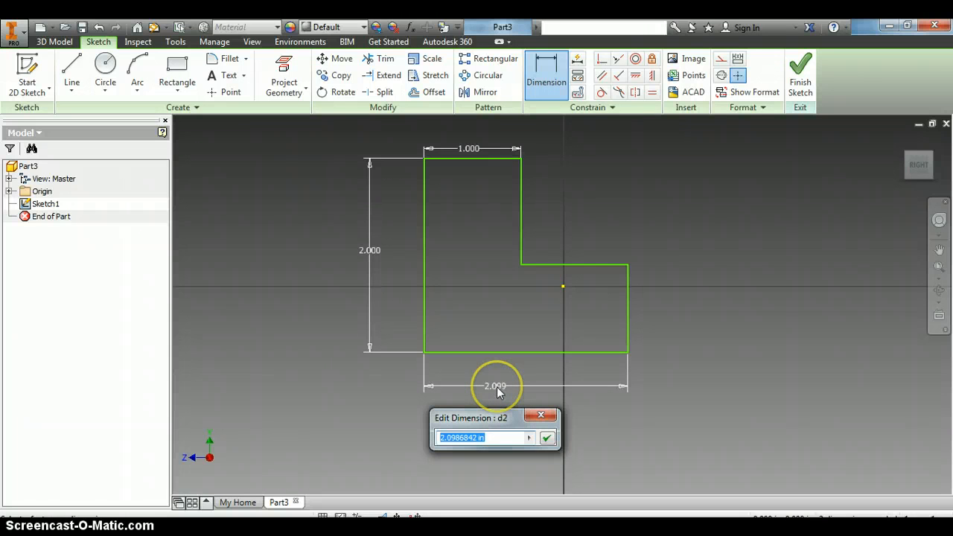
{"action": "type", "text": "2"}
{"action": "key", "text": "Return"}
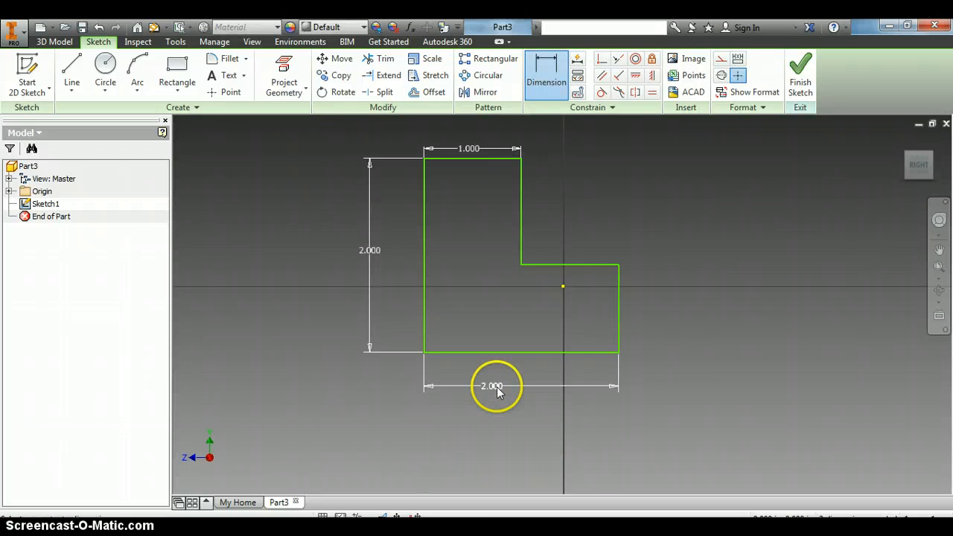
Dimension the short vertical edge on the lower step's right side to 1 in
{"action": "left_click", "coordinate": [620, 329]}
{"action": "left_click", "coordinate": [681, 321]}
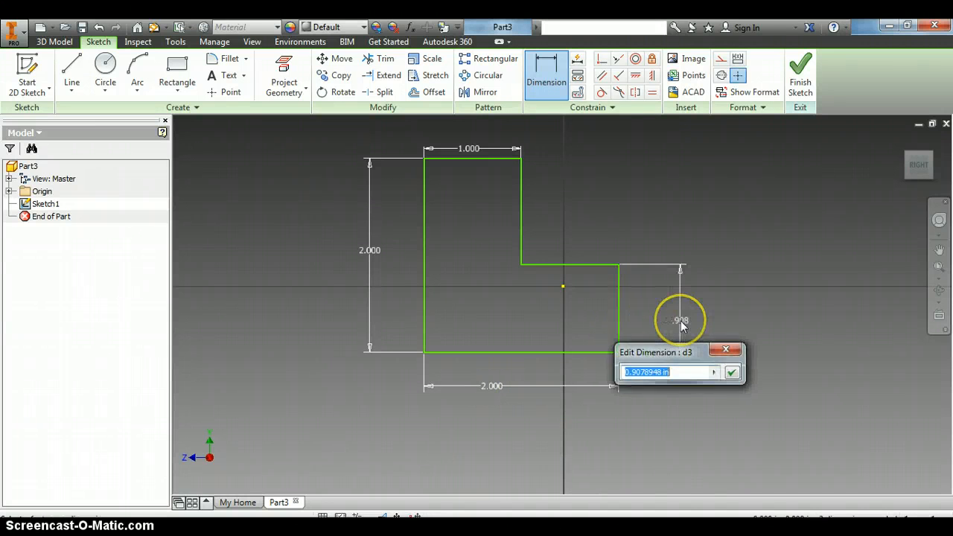
{"action": "type", "text": "1"}
{"action": "key", "text": "Return"}
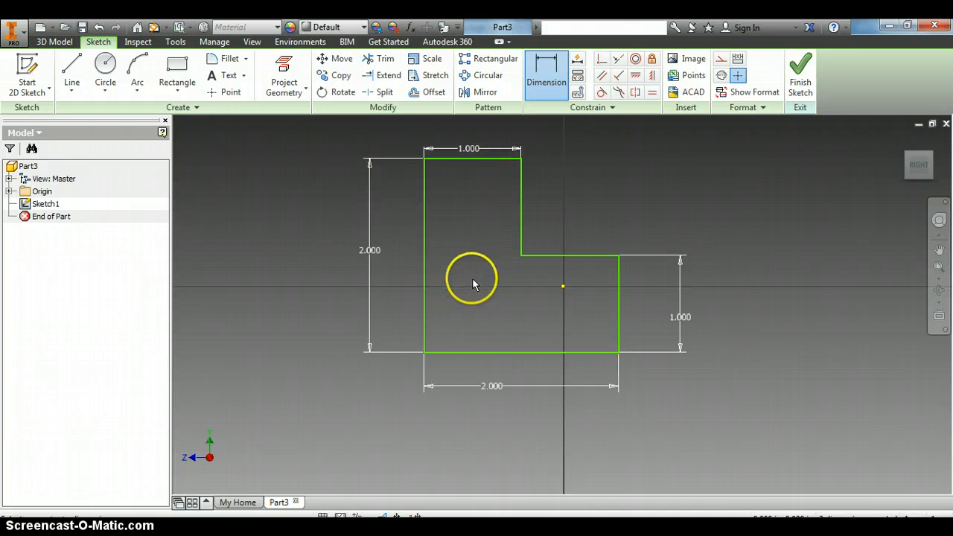
Finish the sketch and extrude the L-shaped profile 1 in as a solid
{"action": "left_click", "coordinate": [799, 83]}
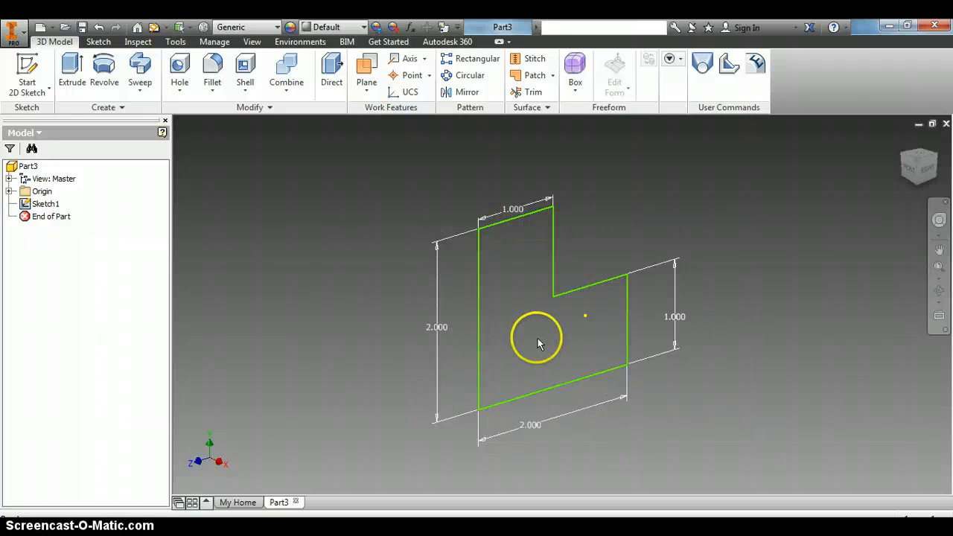
{"action": "left_click", "coordinate": [71, 71]}
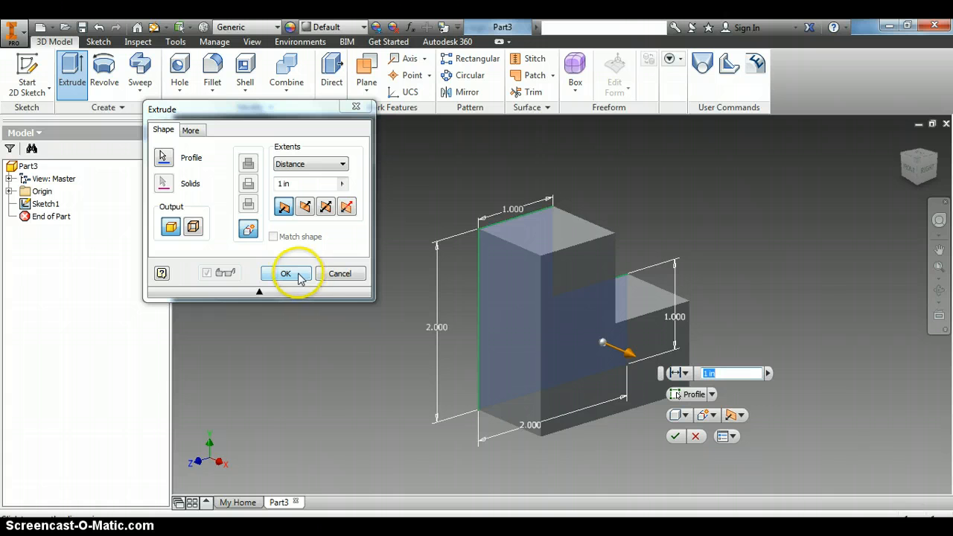
{"action": "left_click", "coordinate": [286, 274]}
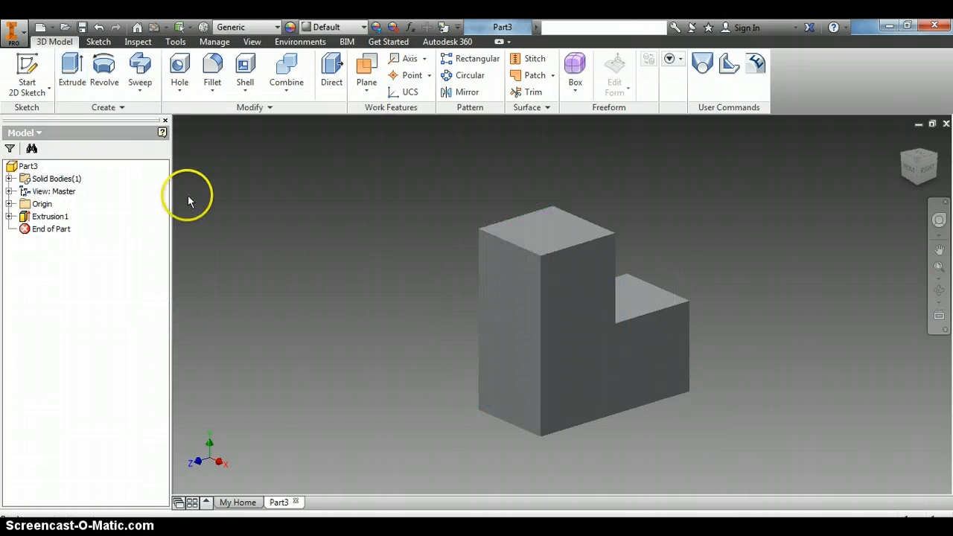
Save the part as step block1 in the Unit 4 - Modelling Skills folder, replacing the existing file
{"action": "left_click", "coordinate": [82, 28]}
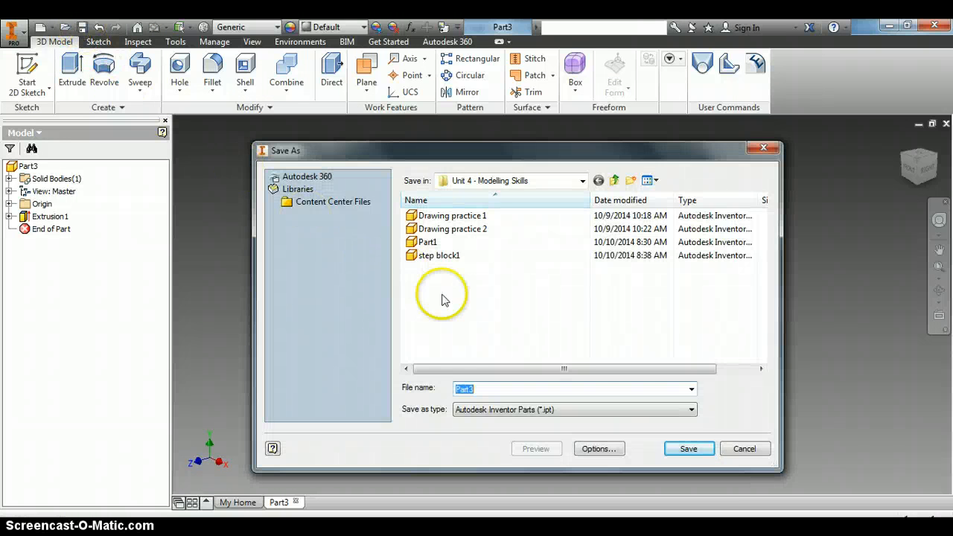
{"action": "left_click", "coordinate": [439, 256]}
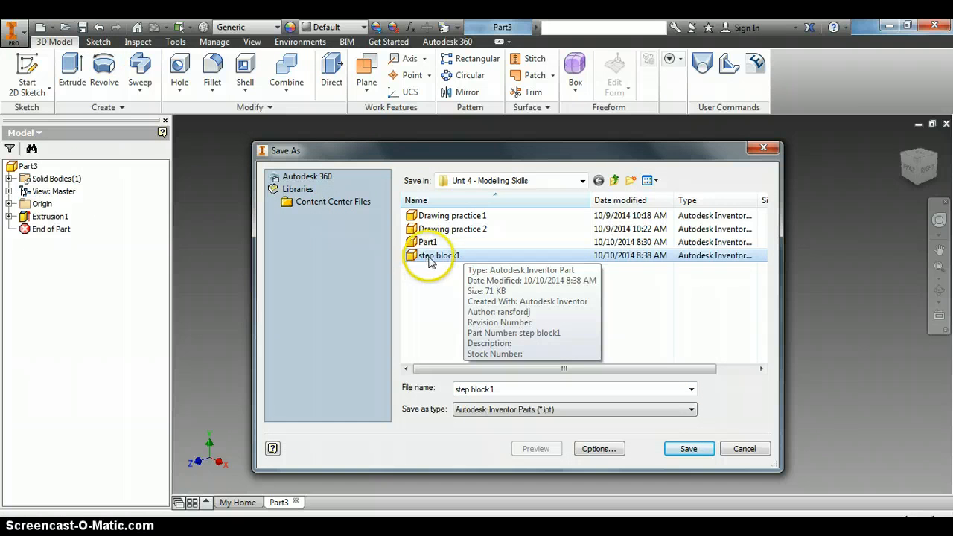
{"action": "left_click", "coordinate": [675, 452]}
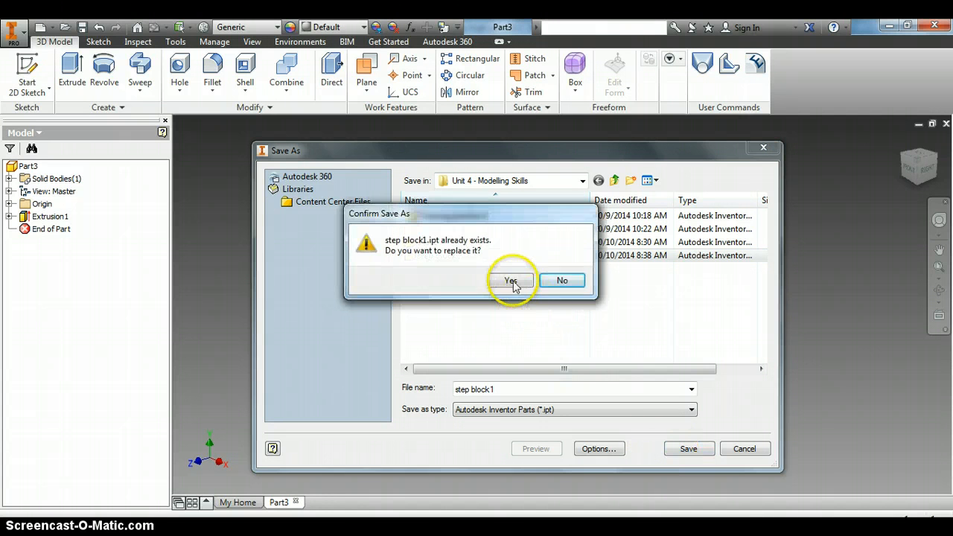
{"action": "left_click", "coordinate": [511, 282]}
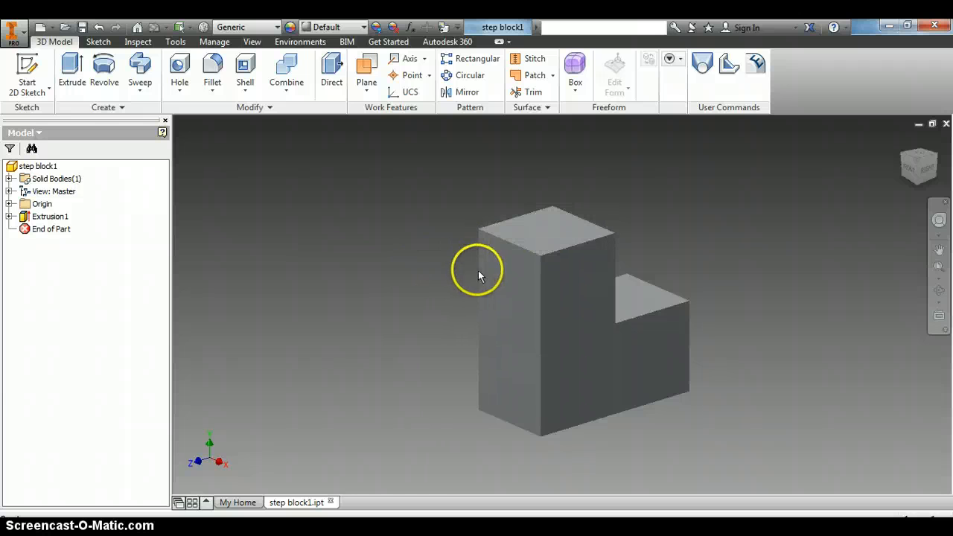
Create a new assembly file, continuing past the unavailable project location warning
{"action": "left_click", "coordinate": [52, 28]}
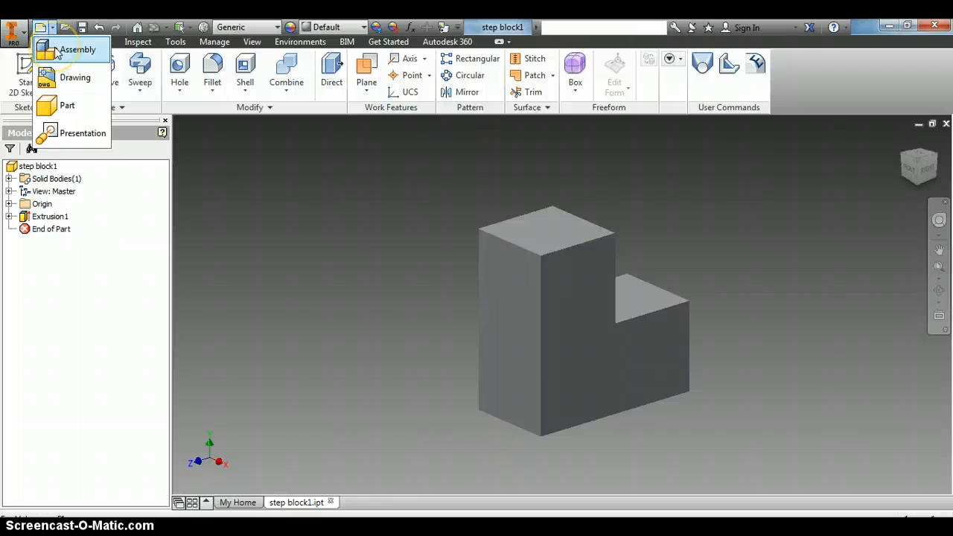
{"action": "left_click", "coordinate": [57, 51]}
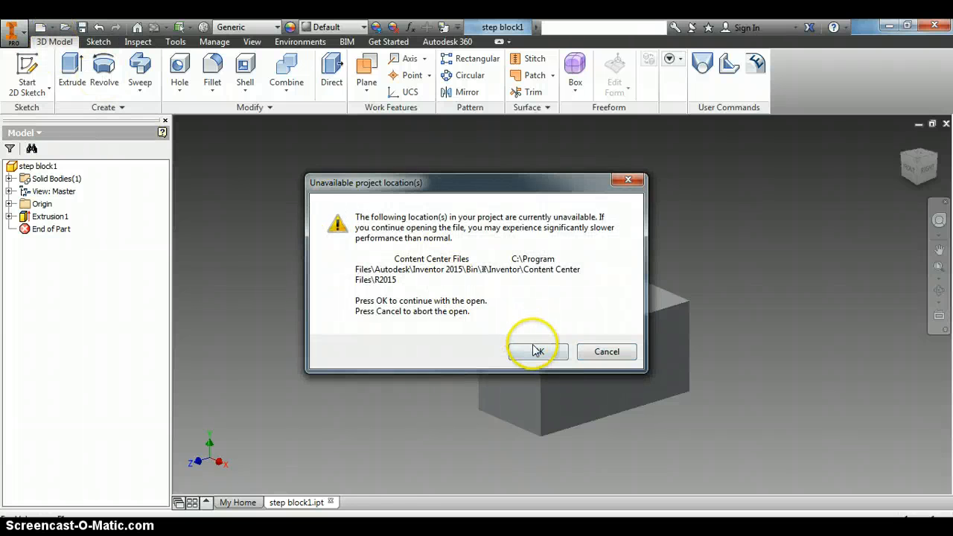
{"action": "left_click", "coordinate": [536, 351]}
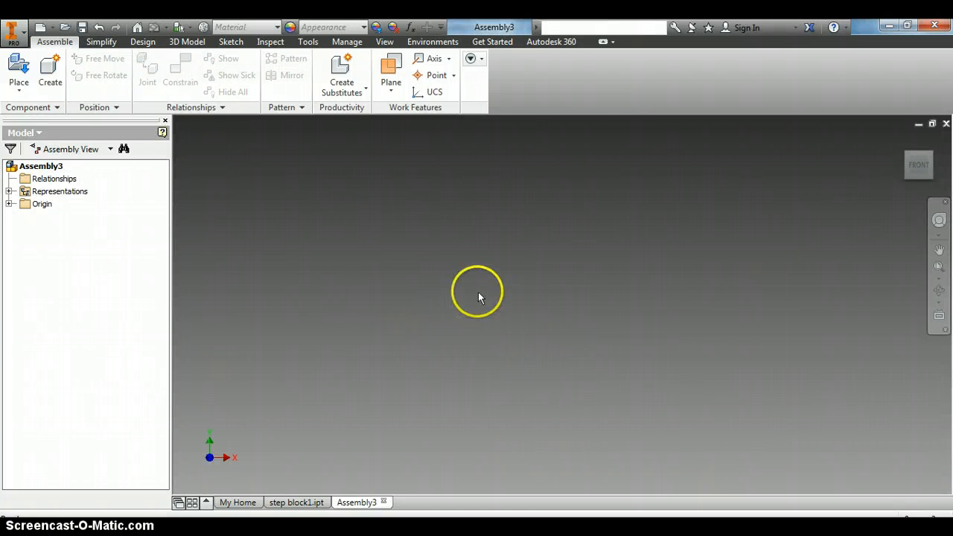
Place two instances of the step block1 part side by side in the assembly
{"action": "left_click", "coordinate": [18, 70]}
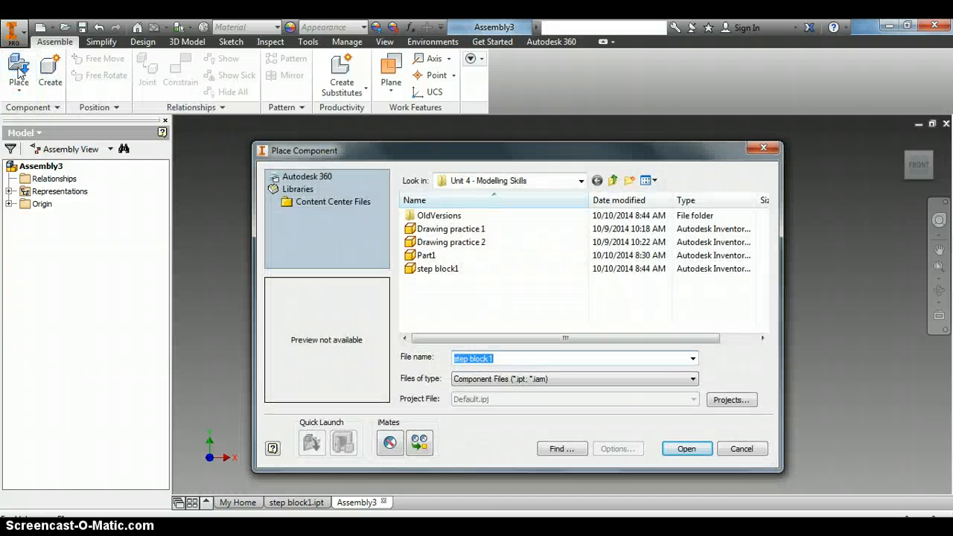
{"action": "left_click", "coordinate": [446, 271]}
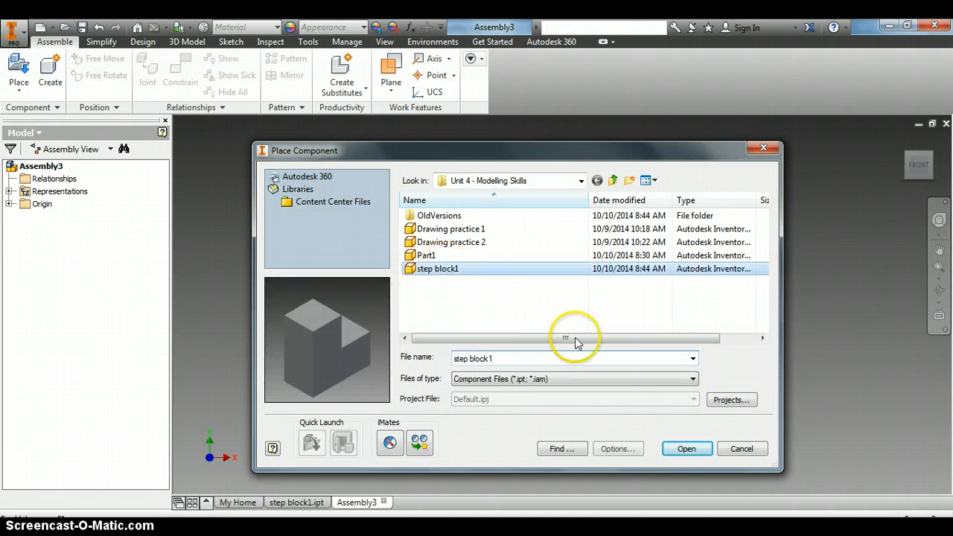
{"action": "left_click", "coordinate": [686, 448]}
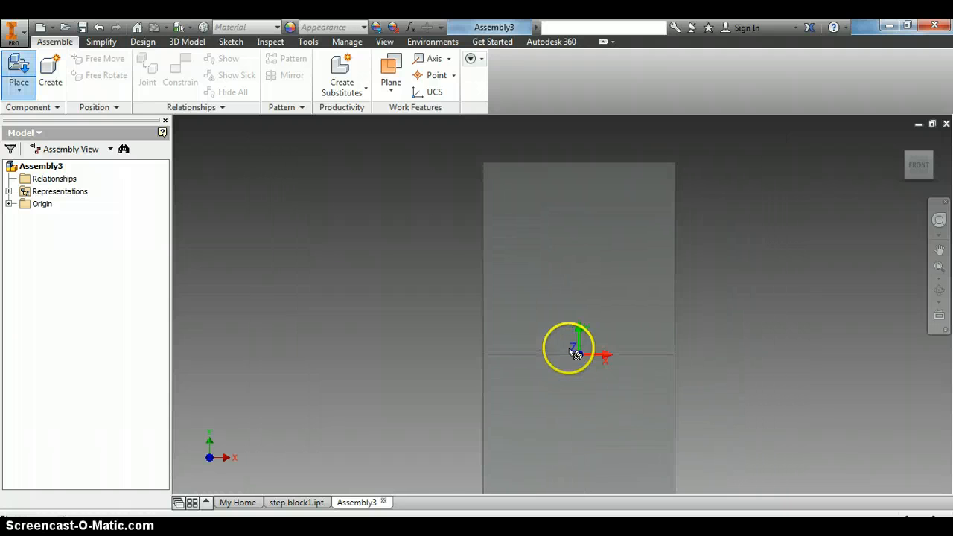
{"action": "left_click", "coordinate": [562, 335]}
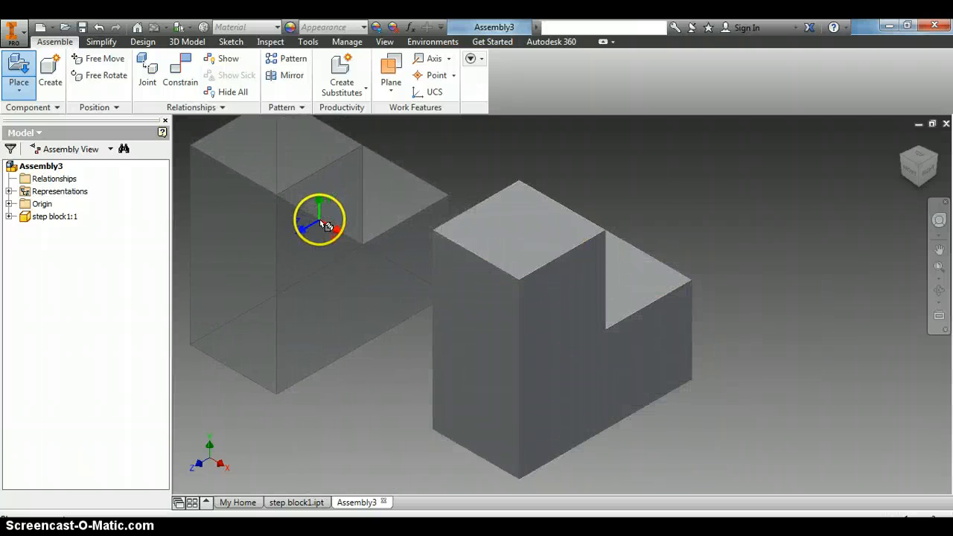
{"action": "left_click", "coordinate": [384, 305]}
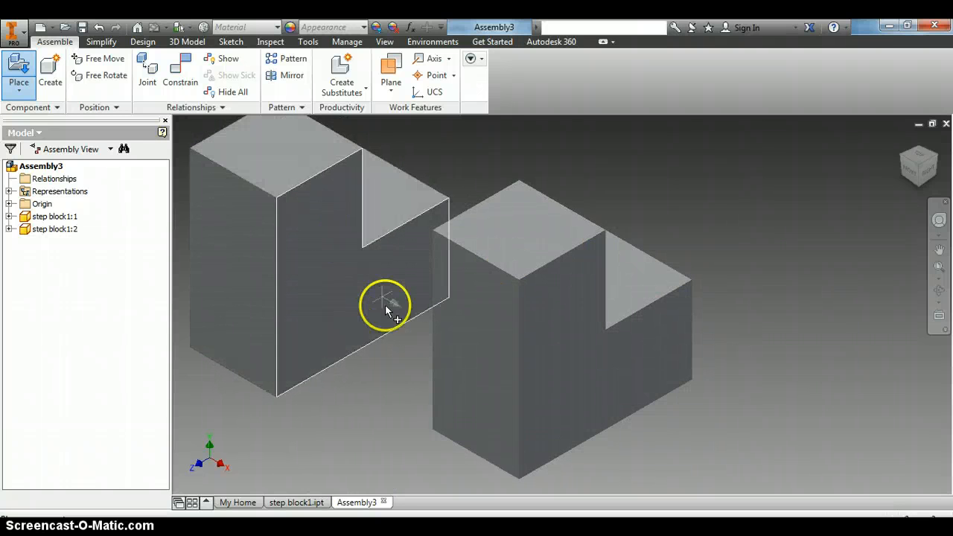
Place nine more copies of step block1 around the assembly, and undo those extra placements
{"action": "scroll", "coordinate": [385, 307], "scroll_direction": "down", "scroll_amount": 8}
{"action": "left_click", "coordinate": [609, 337]}
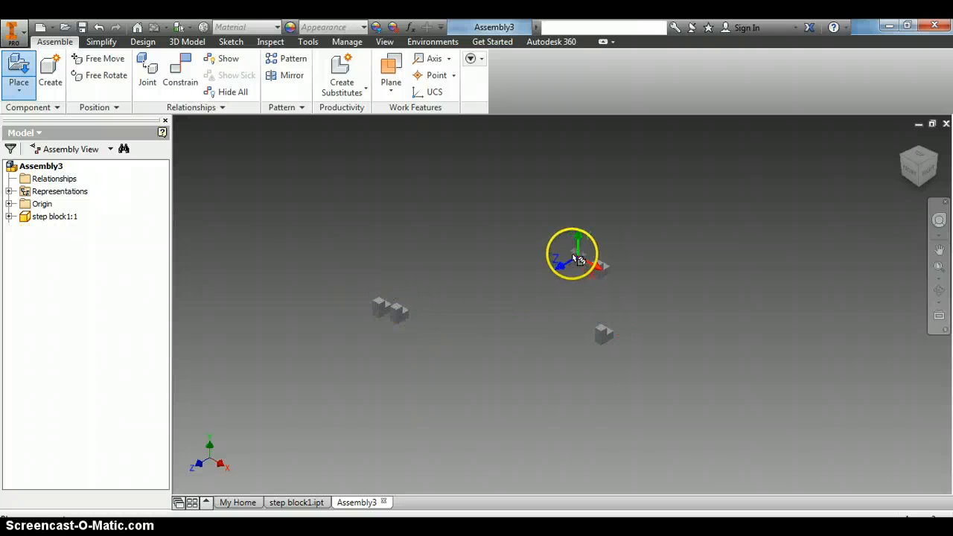
{"action": "left_click", "coordinate": [580, 257]}
{"action": "left_click", "coordinate": [605, 269]}
{"action": "left_click", "coordinate": [522, 265]}
{"action": "left_click", "coordinate": [518, 306]}
{"action": "left_click", "coordinate": [528, 340]}
{"action": "left_click", "coordinate": [545, 381]}
{"action": "left_click", "coordinate": [592, 394]}
{"action": "left_click", "coordinate": [641, 397]}
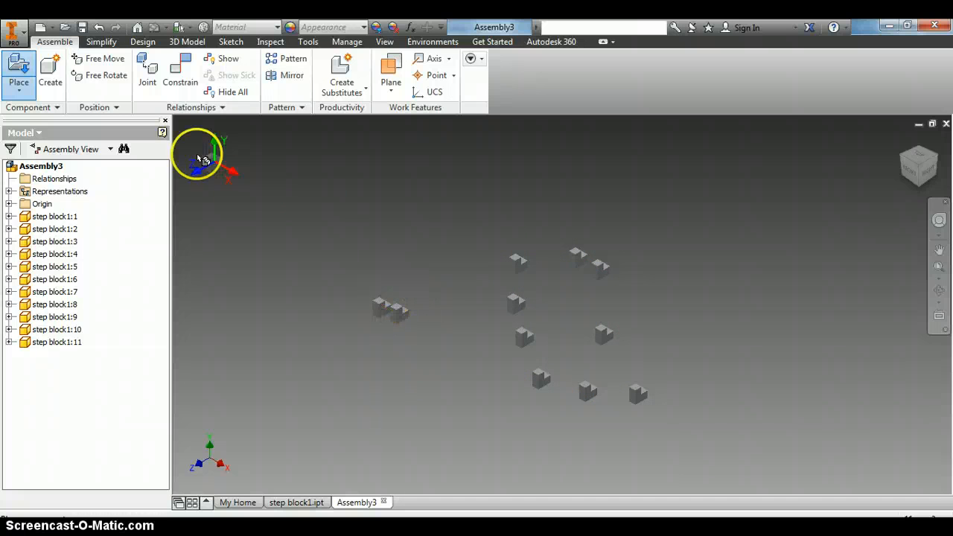
{"action": "left_click", "coordinate": [99, 29]}
{"action": "left_click", "coordinate": [99, 29]}
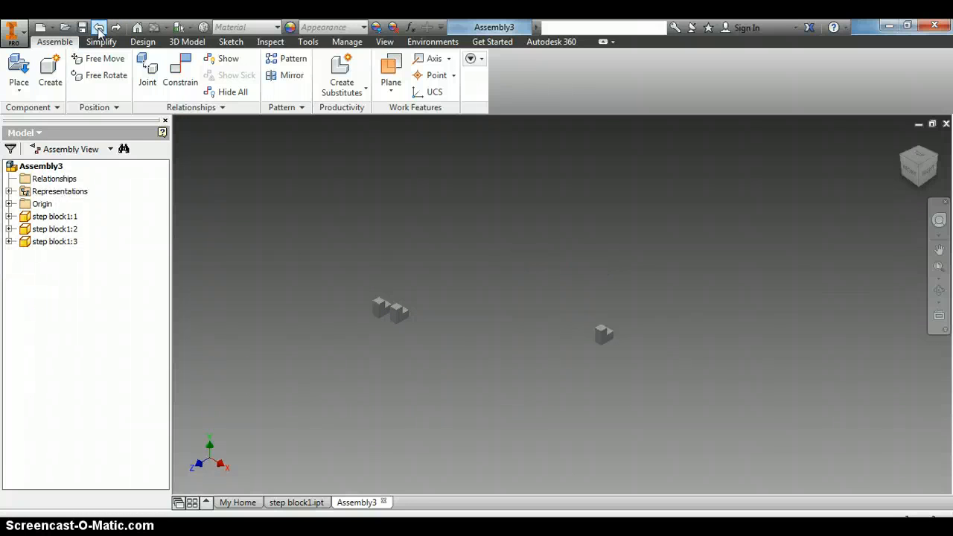
Move the second step block clear of the first, up and to its right
{"action": "scroll", "coordinate": [315, 289], "scroll_direction": "up", "scroll_amount": 5}
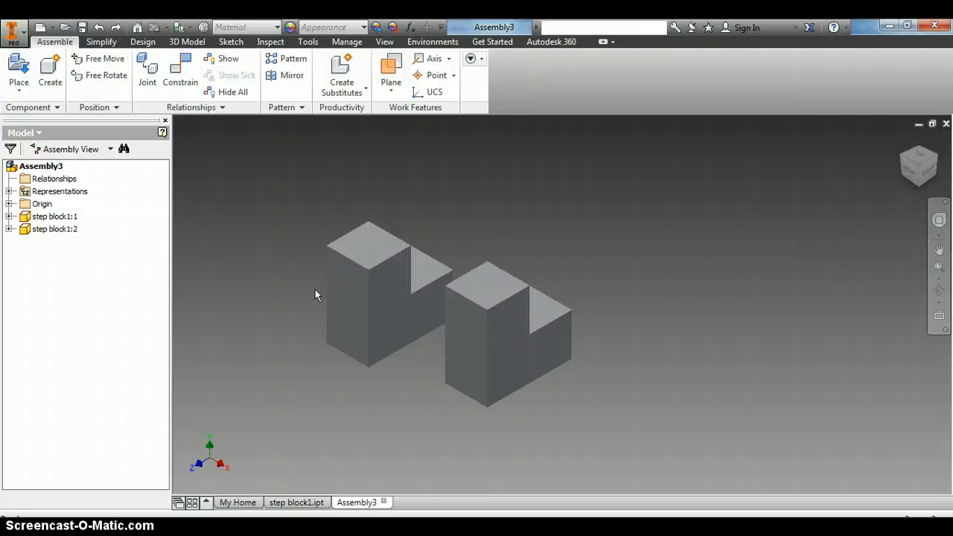
{"action": "left_click", "coordinate": [371, 288]}
{"action": "left_click_drag", "start_coordinate": [371, 288], "coordinate": [687, 239]}
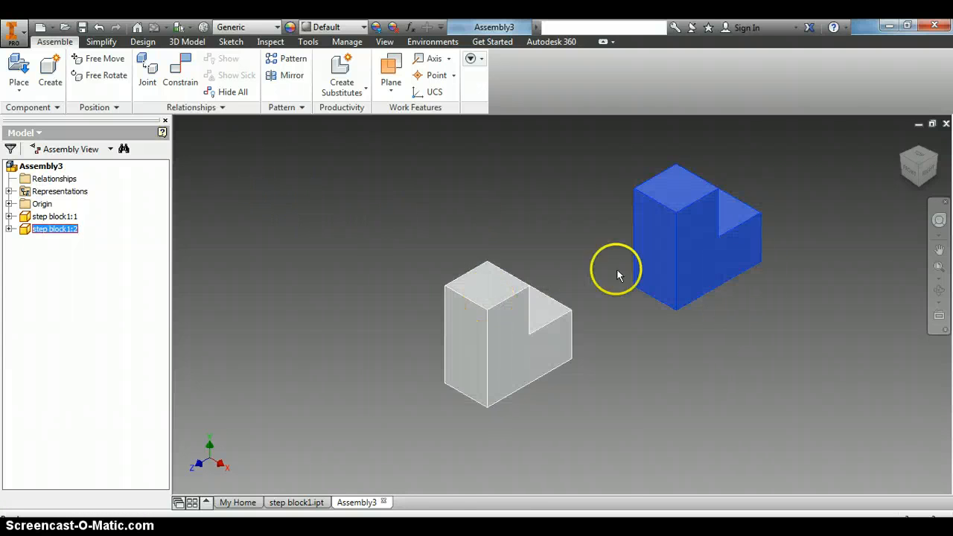
Mate the second block's lower step face to the top face of the first block with 0.000 in offset
{"action": "left_click", "coordinate": [181, 86]}
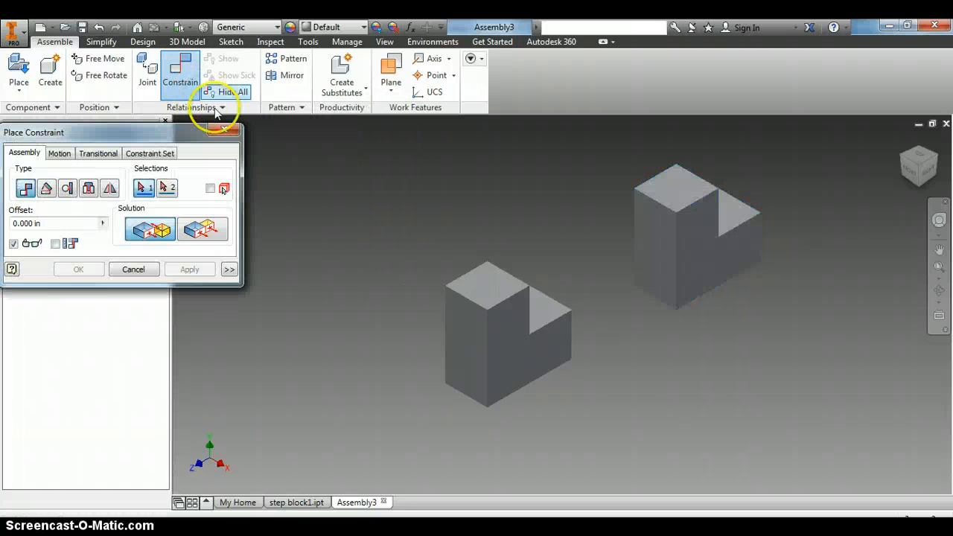
{"action": "left_click_drag", "start_coordinate": [138, 127], "coordinate": [166, 120]}
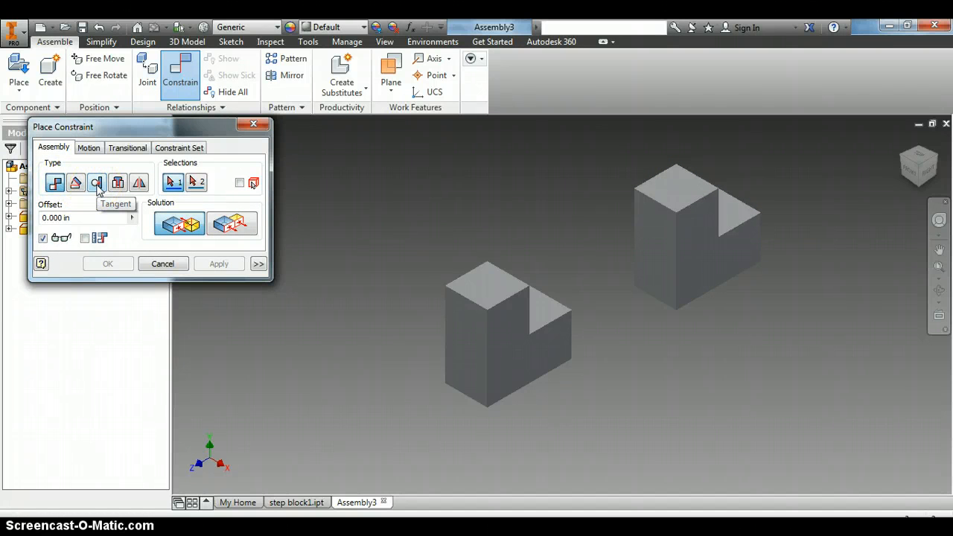
{"action": "left_click", "coordinate": [117, 184]}
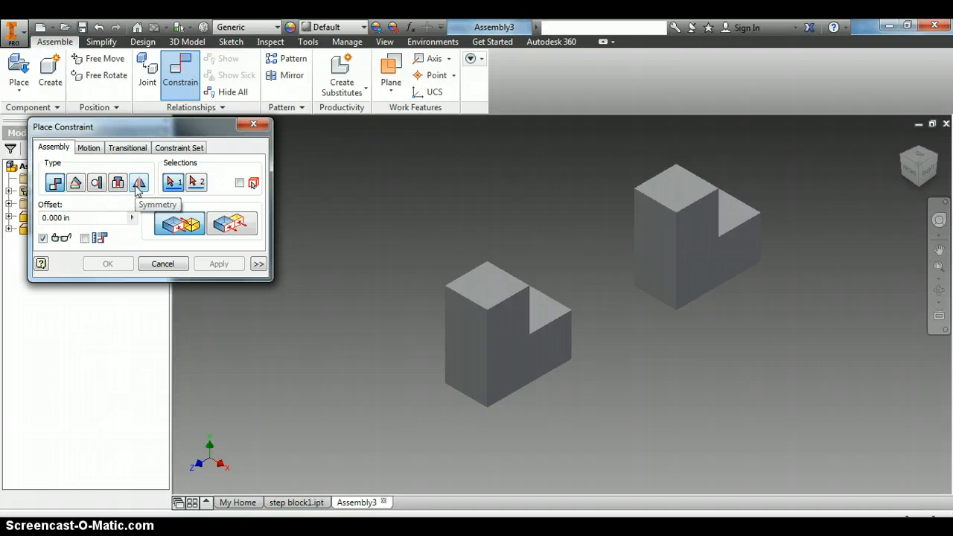
{"action": "left_click", "coordinate": [191, 225]}
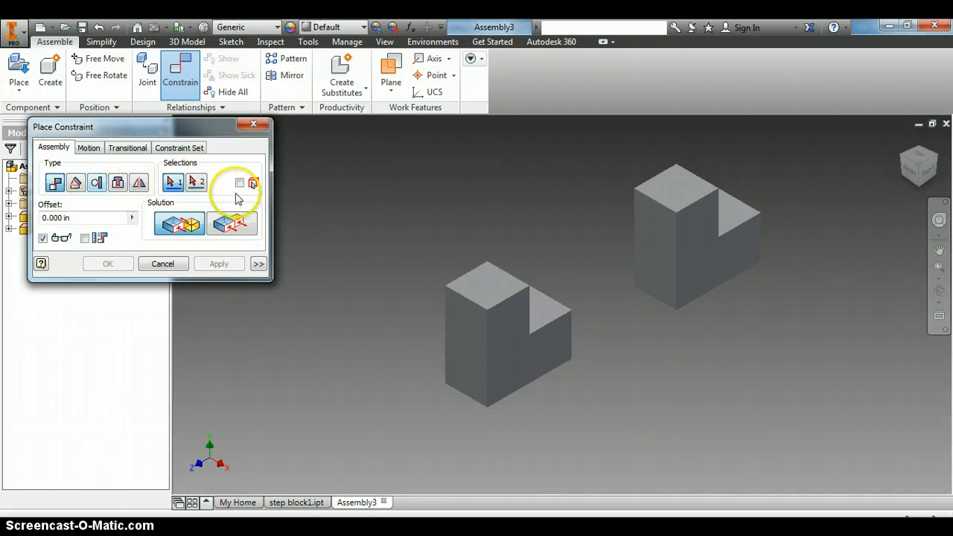
{"action": "left_click", "coordinate": [731, 213]}
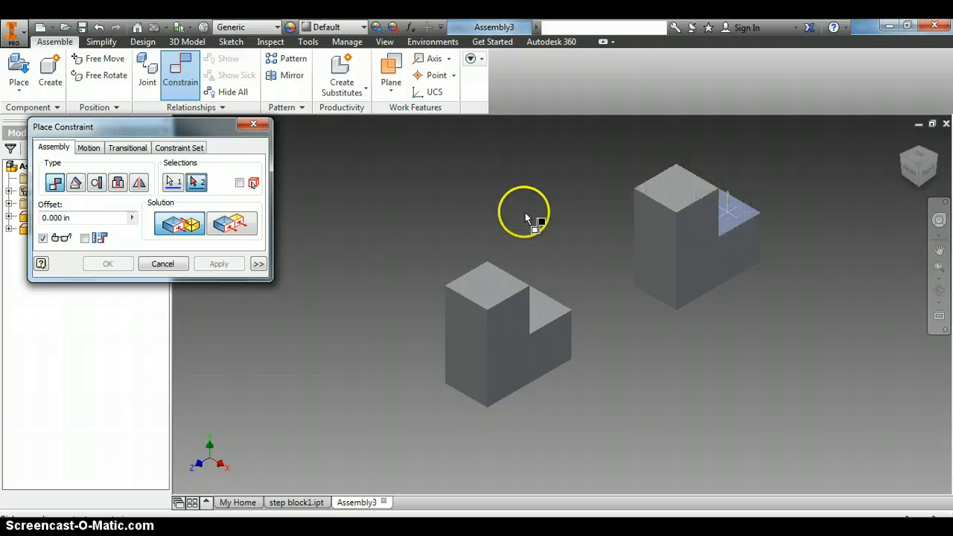
{"action": "left_click", "coordinate": [479, 287]}
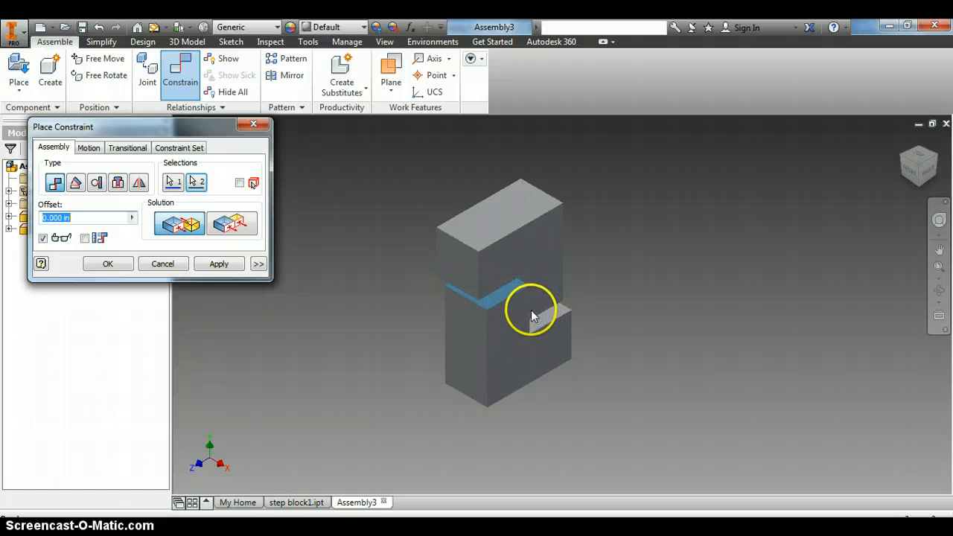
{"action": "left_click", "coordinate": [227, 270]}
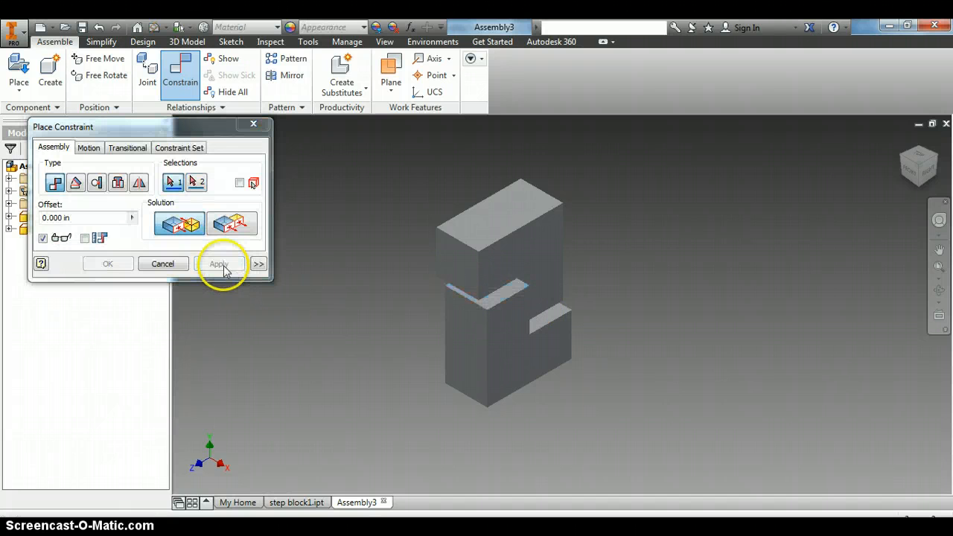
Constrain the upper block's short end face flush with the lower block's tall end face at 0.000 in offset
{"action": "left_click", "coordinate": [462, 259]}
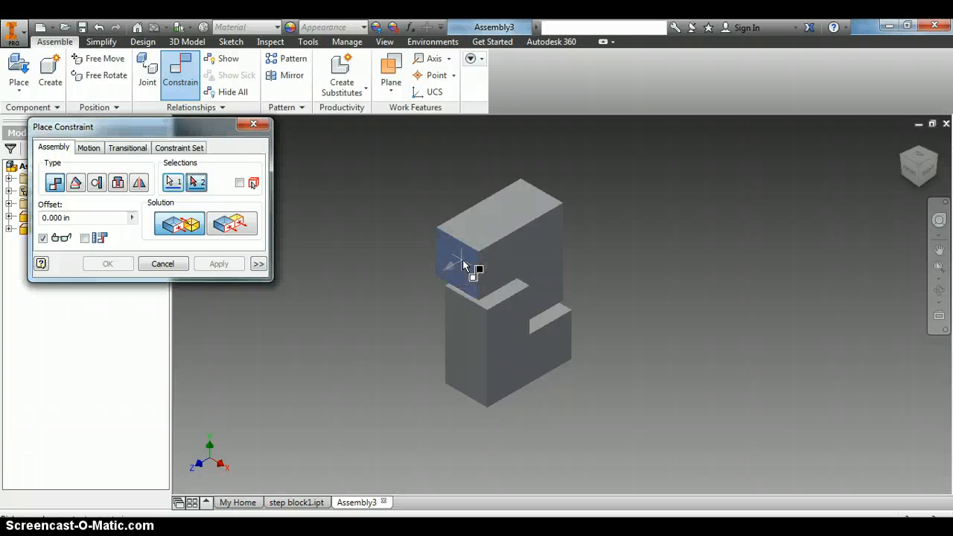
{"action": "left_click", "coordinate": [464, 336]}
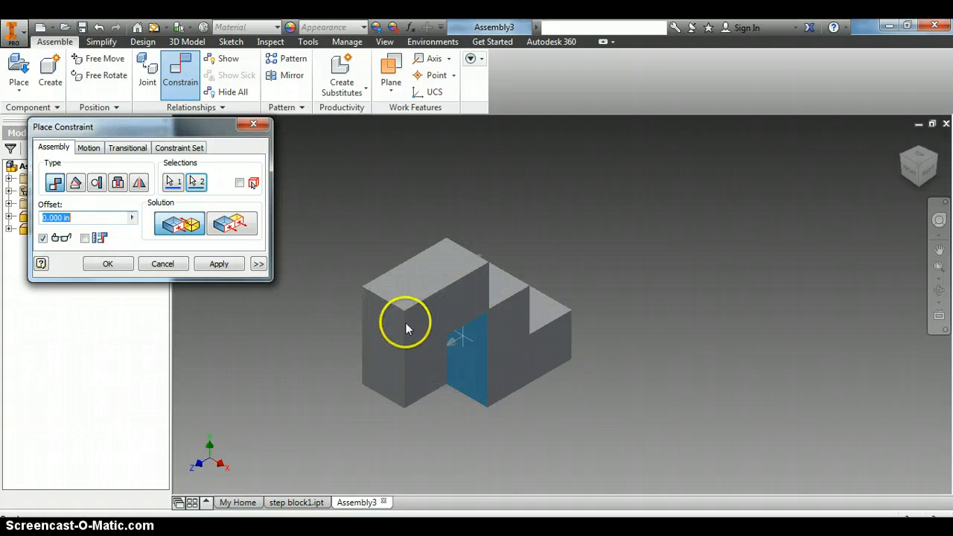
{"action": "left_click", "coordinate": [229, 233]}
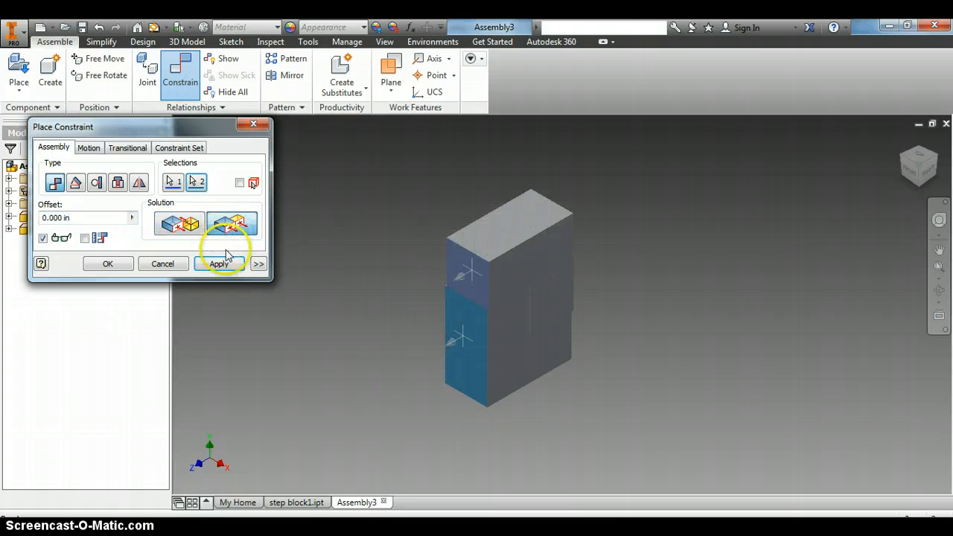
{"action": "left_click", "coordinate": [222, 265]}
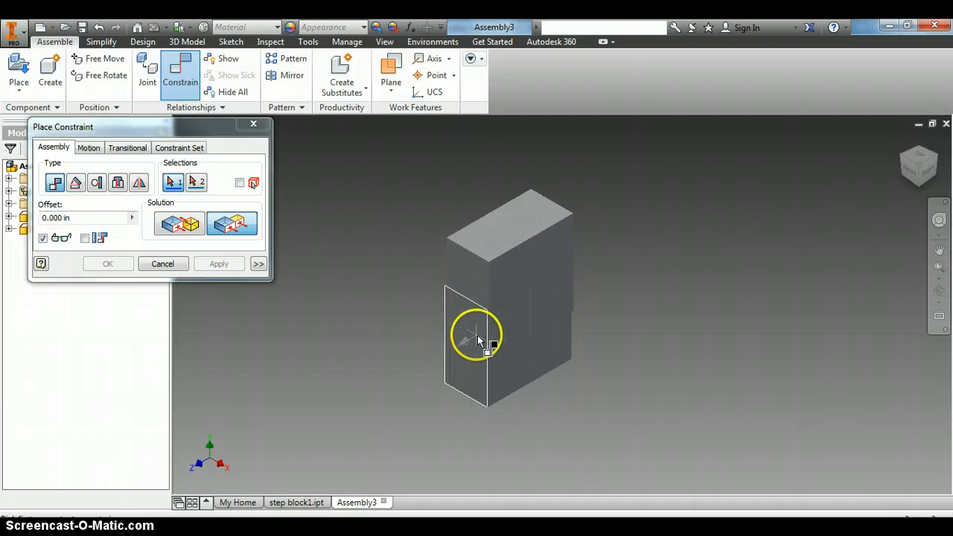
Constrain the L-shaped side faces of the two blocks flush at 0.000 in offset, and finish placing constraints
{"action": "middle_click_drag", "start_coordinate": [475, 337], "coordinate": [531, 341], "text": "shift"}
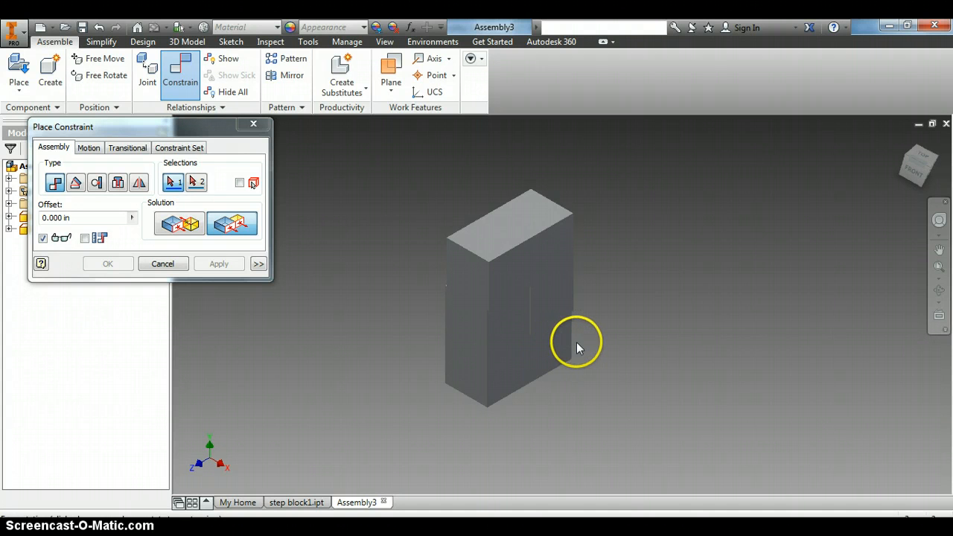
{"action": "left_click_drag", "start_coordinate": [904, 172], "coordinate": [911, 169]}
{"action": "left_click", "coordinate": [913, 172]}
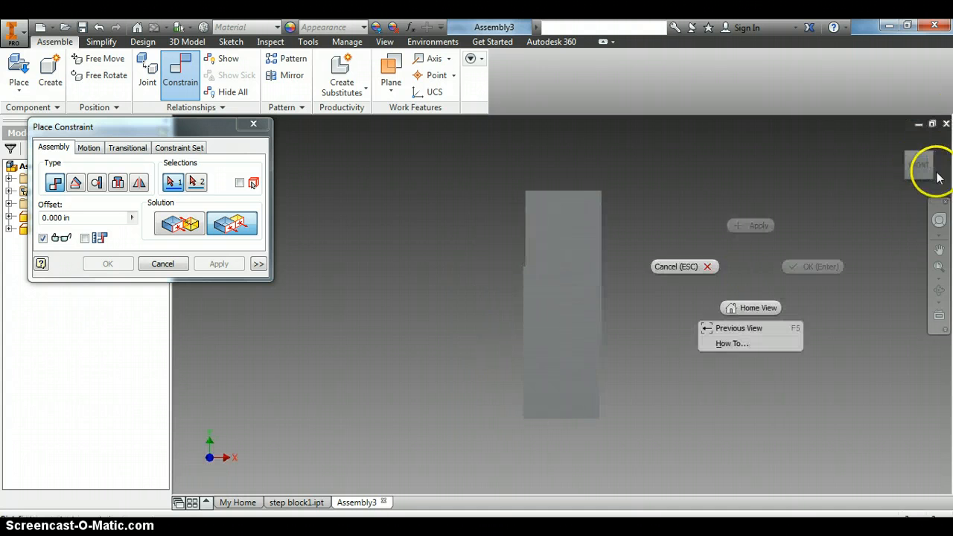
{"action": "left_click", "coordinate": [850, 209]}
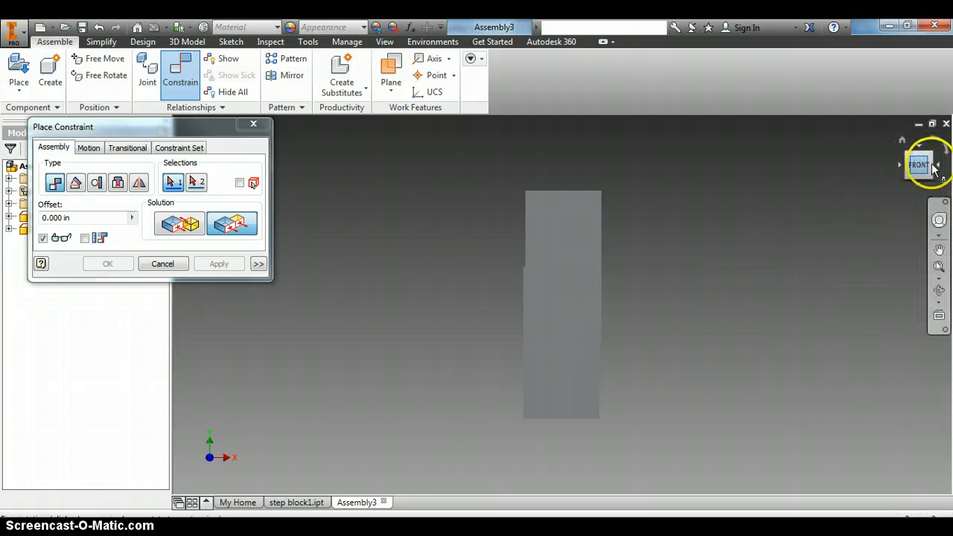
{"action": "mouse_move", "coordinate": [931, 168]}
{"action": "left_mouse_down"}
{"action": "mouse_move", "coordinate": [946, 167]}
{"action": "mouse_move", "coordinate": [908, 160]}
{"action": "left_mouse_up"}
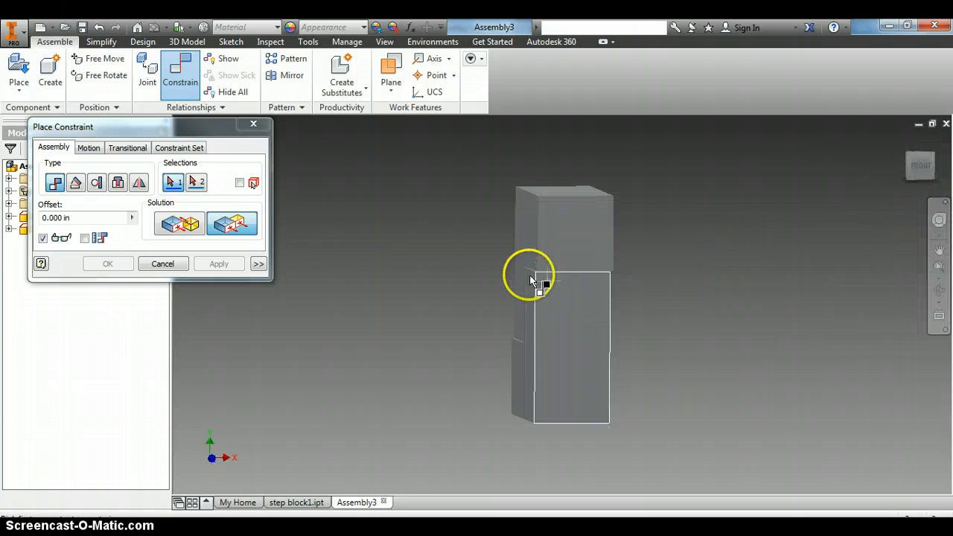
{"action": "scroll", "coordinate": [532, 273], "scroll_direction": "down", "scroll_amount": 5}
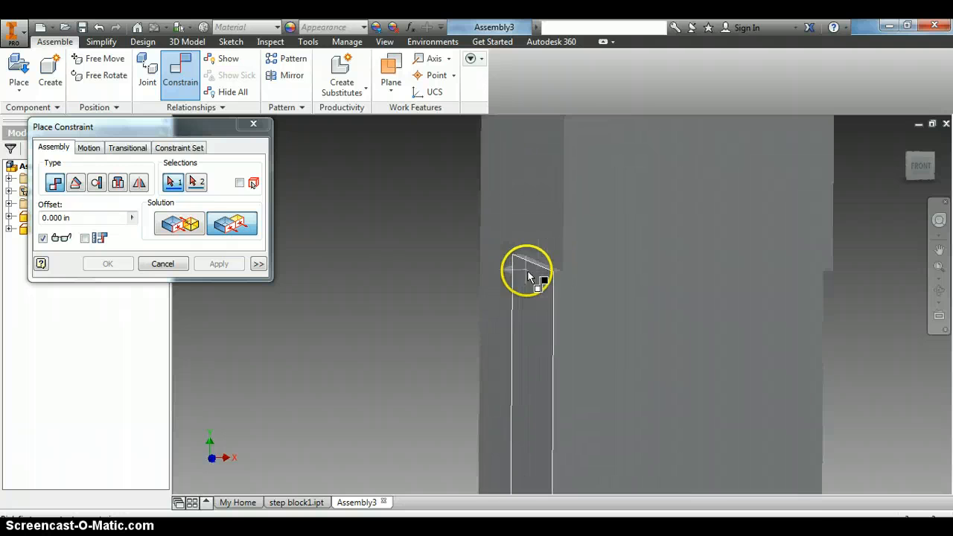
{"action": "left_click", "coordinate": [944, 166]}
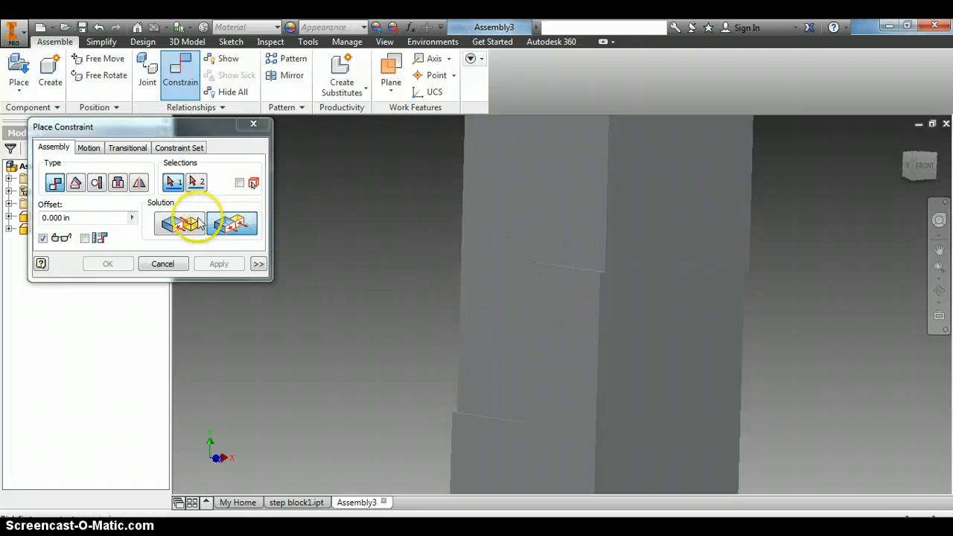
{"action": "left_click", "coordinate": [530, 206]}
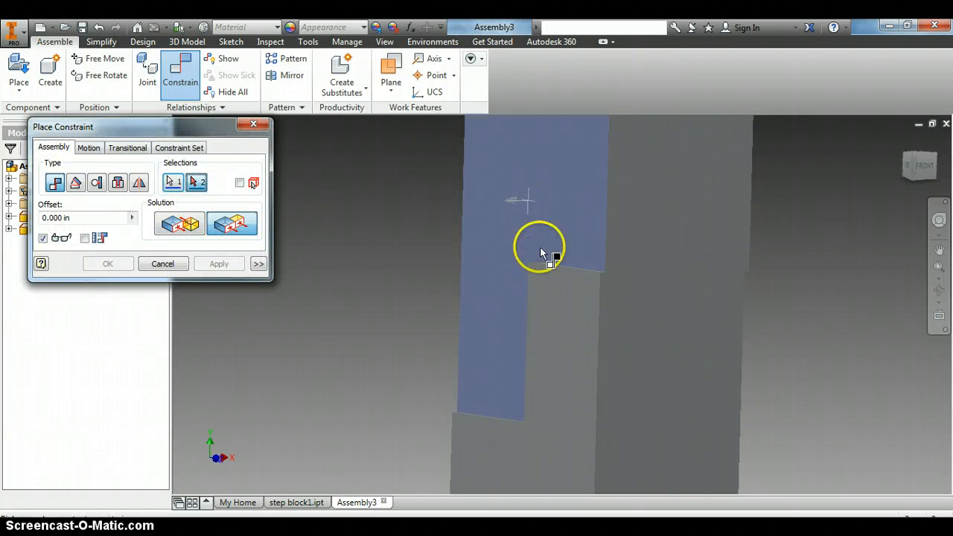
{"action": "left_click", "coordinate": [558, 296]}
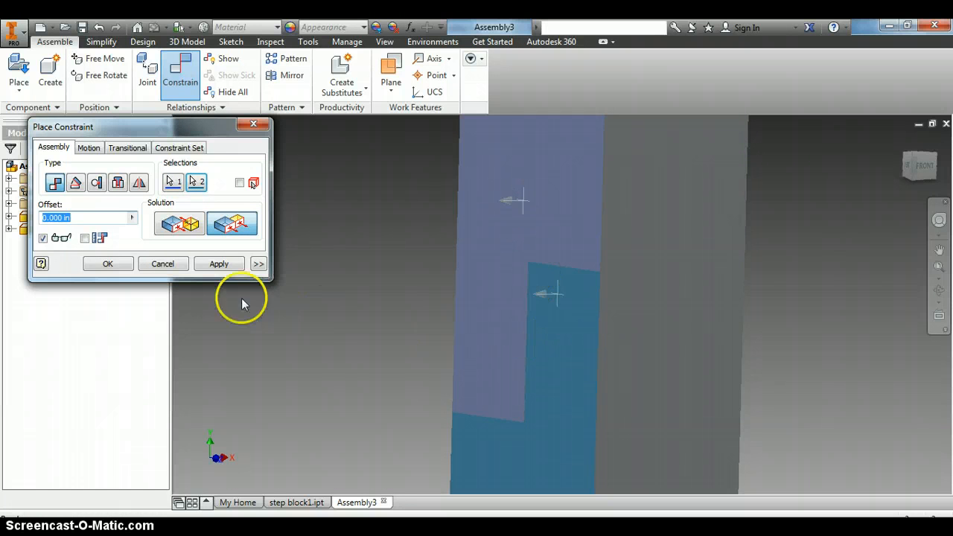
{"action": "left_click", "coordinate": [219, 263]}
{"action": "scroll", "coordinate": [638, 304], "scroll_direction": "up", "scroll_amount": 3}
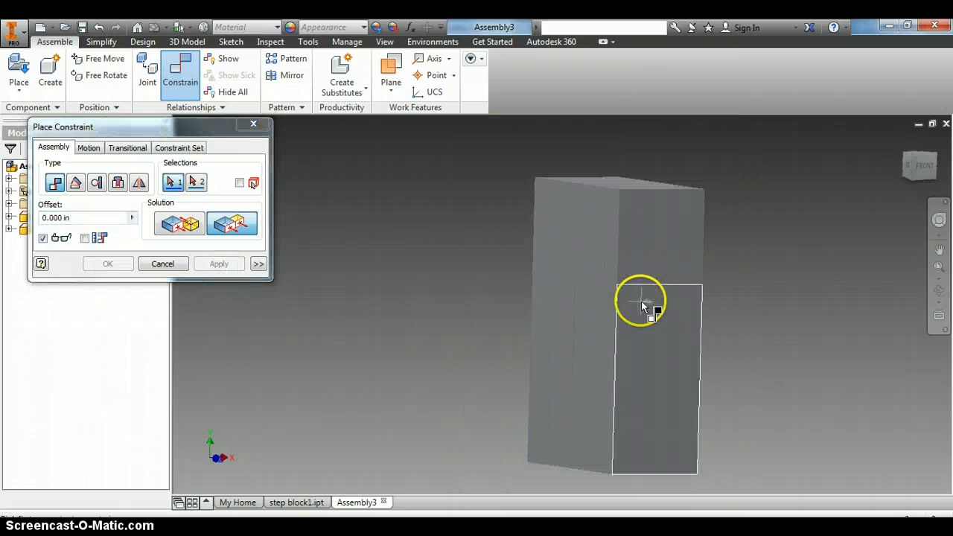
{"action": "left_click", "coordinate": [920, 165]}
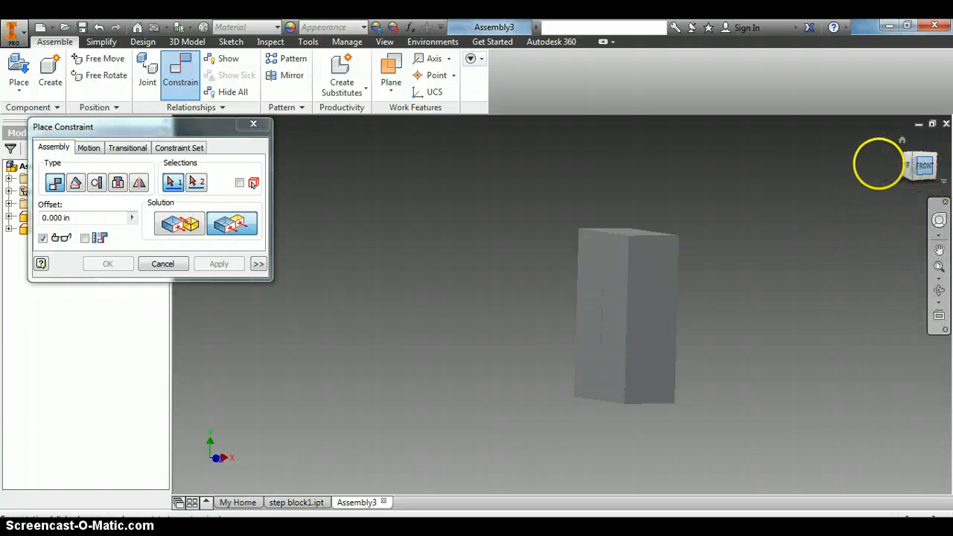
{"action": "middle_click_drag", "start_coordinate": [723, 162], "coordinate": [540, 155], "text": "shift"}
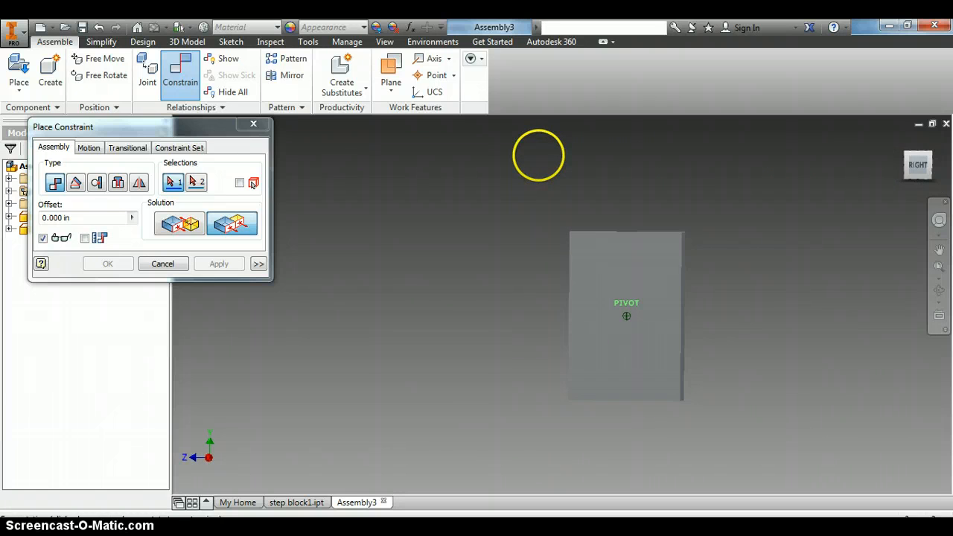
{"action": "left_click", "coordinate": [163, 264]}
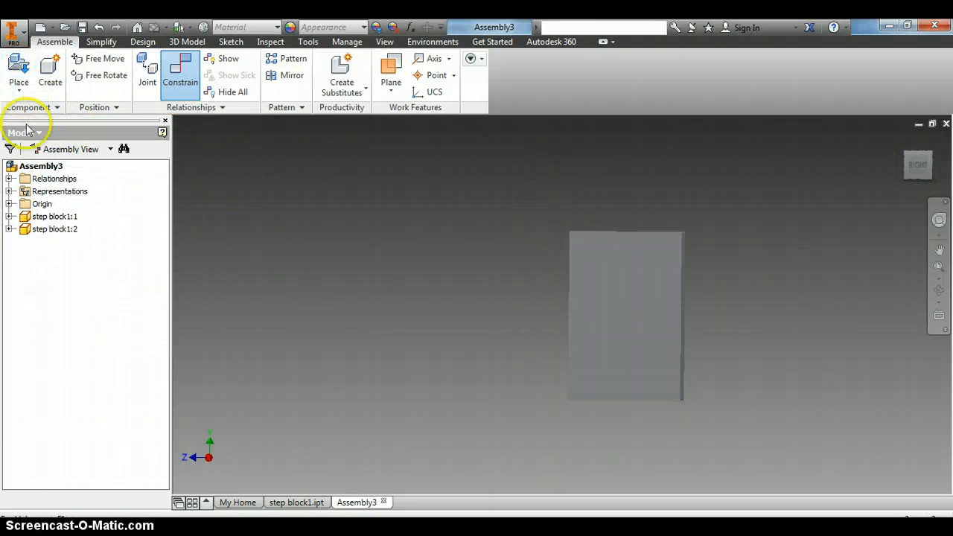
Place two more copies of step block1 in the open space beside the assembled pair, and finish placing components
{"action": "key", "text": "p"}
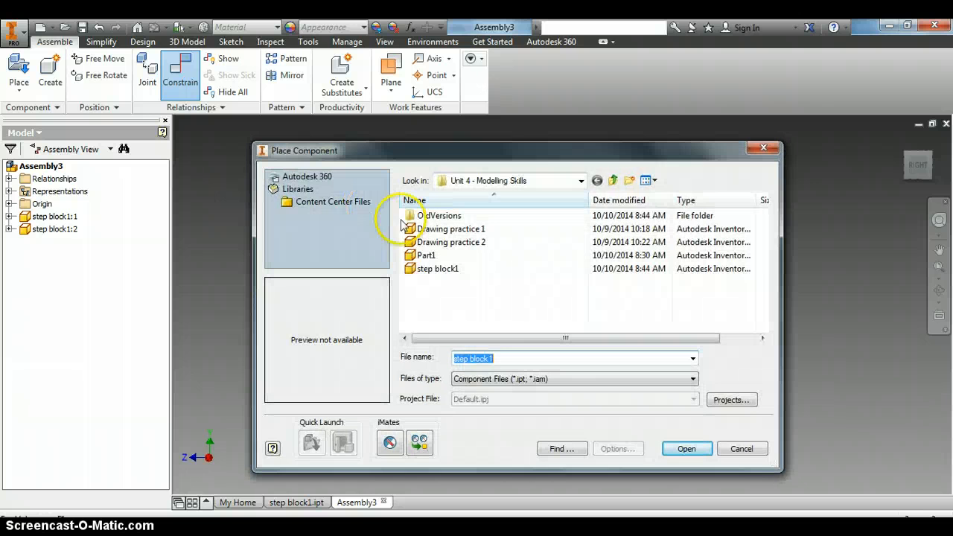
{"action": "left_click", "coordinate": [428, 268]}
{"action": "left_click", "coordinate": [673, 450]}
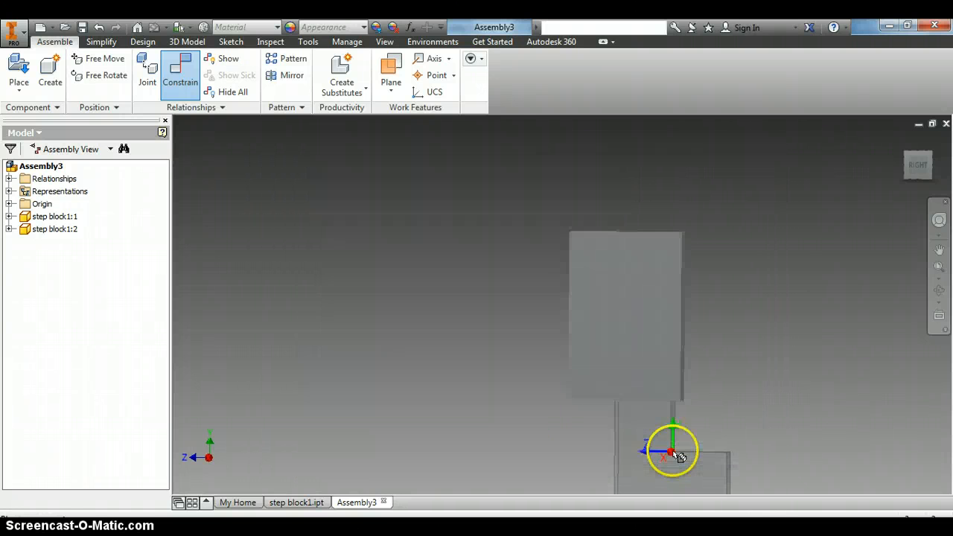
{"action": "left_click", "coordinate": [350, 306]}
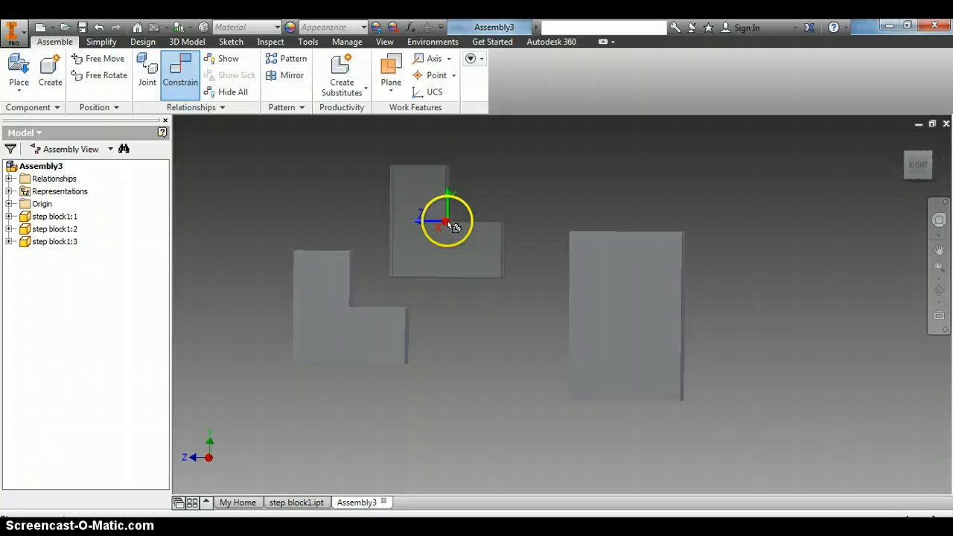
{"action": "left_click", "coordinate": [445, 221]}
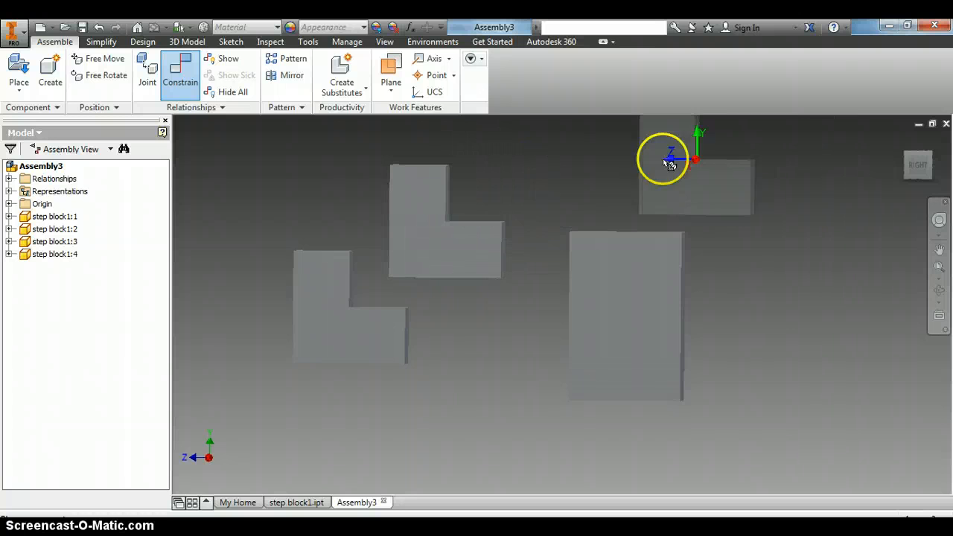
{"action": "right_click", "coordinate": [189, 187]}
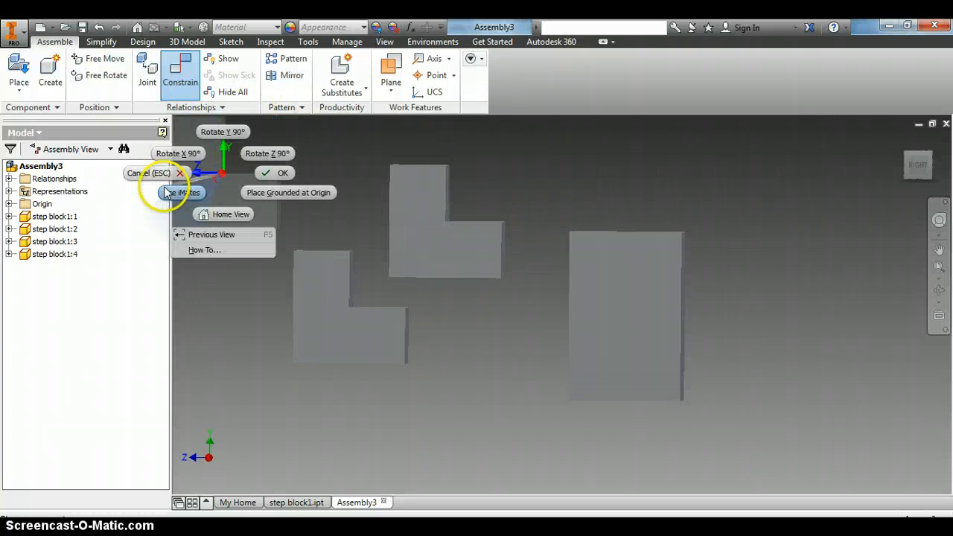
{"action": "left_click", "coordinate": [152, 177]}
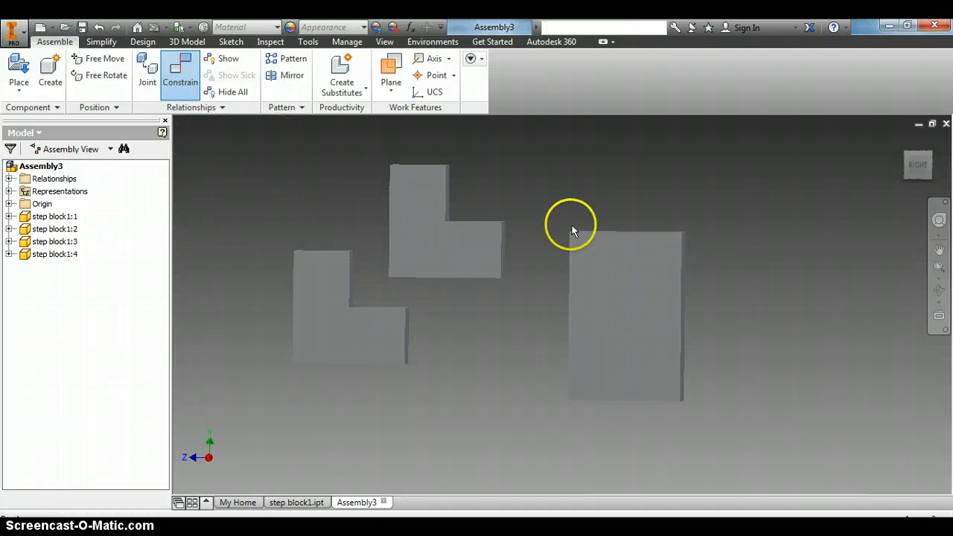
{"action": "mouse_move", "coordinate": [918, 165]}
{"action": "left_mouse_down"}
{"action": "mouse_move", "coordinate": [916, 196]}
{"action": "mouse_move", "coordinate": [908, 163]}
{"action": "left_mouse_up"}
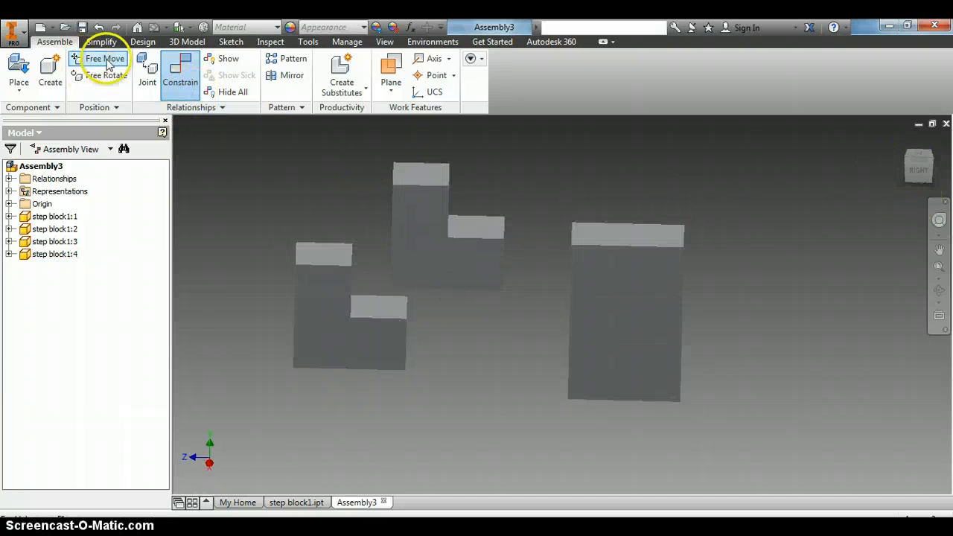
{"action": "left_click", "coordinate": [176, 75]}
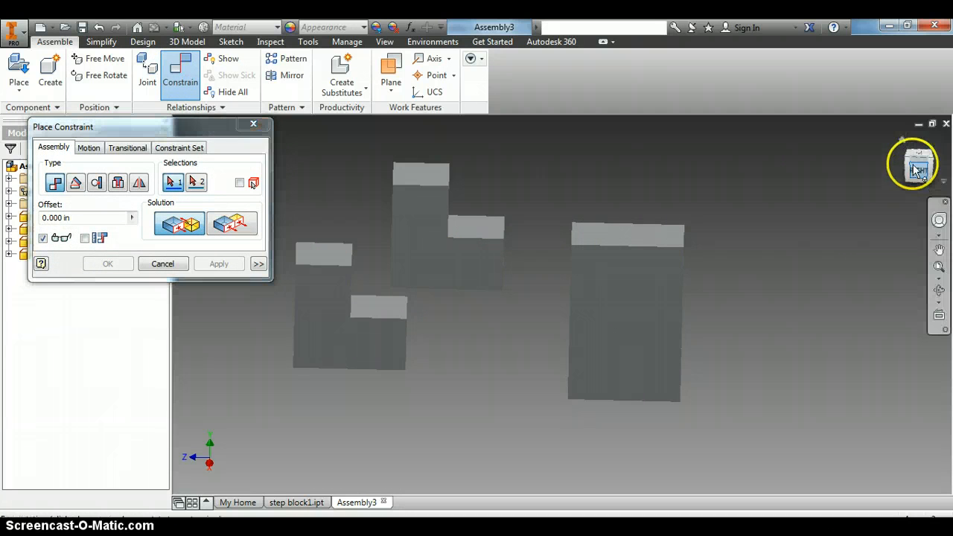
{"action": "left_click_drag", "start_coordinate": [915, 164], "coordinate": [912, 137]}
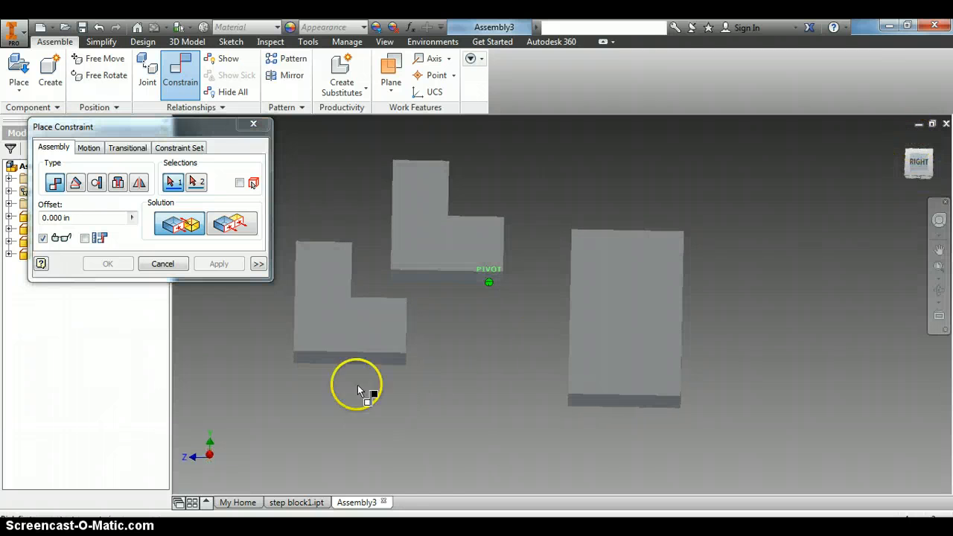
{"action": "left_click", "coordinate": [364, 356]}
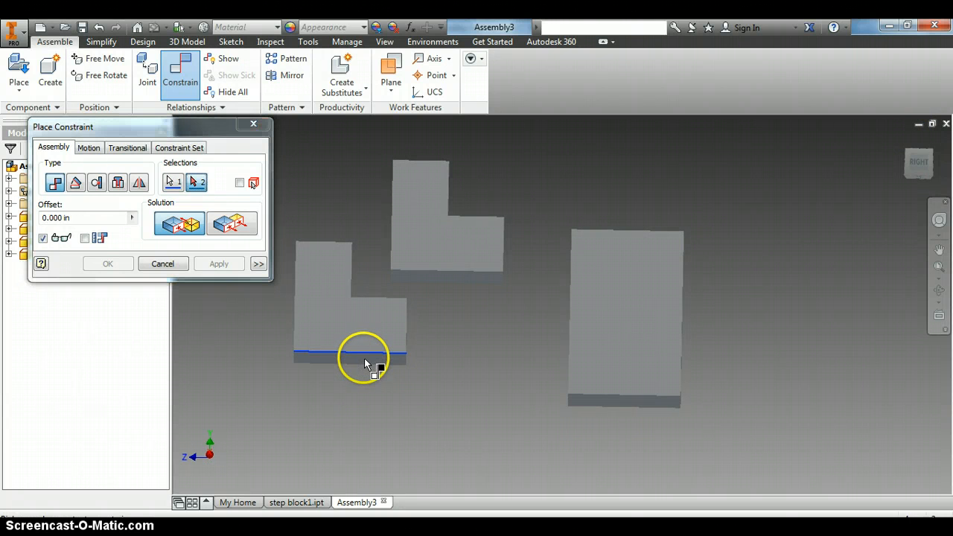
{"action": "left_click", "coordinate": [173, 265]}
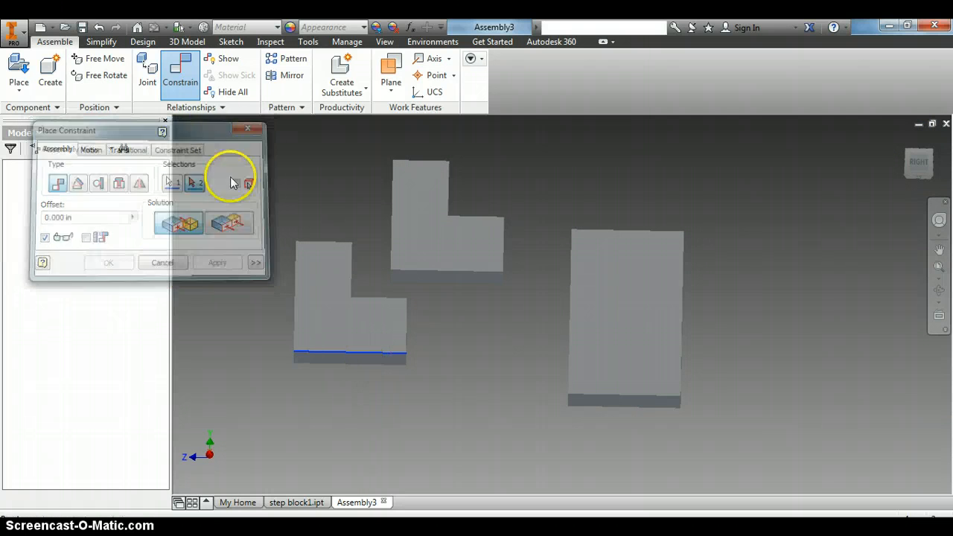
Mate the bottom face of the third step block to the top face of the assembled pair with 0.000 in offset
{"action": "left_click", "coordinate": [180, 74]}
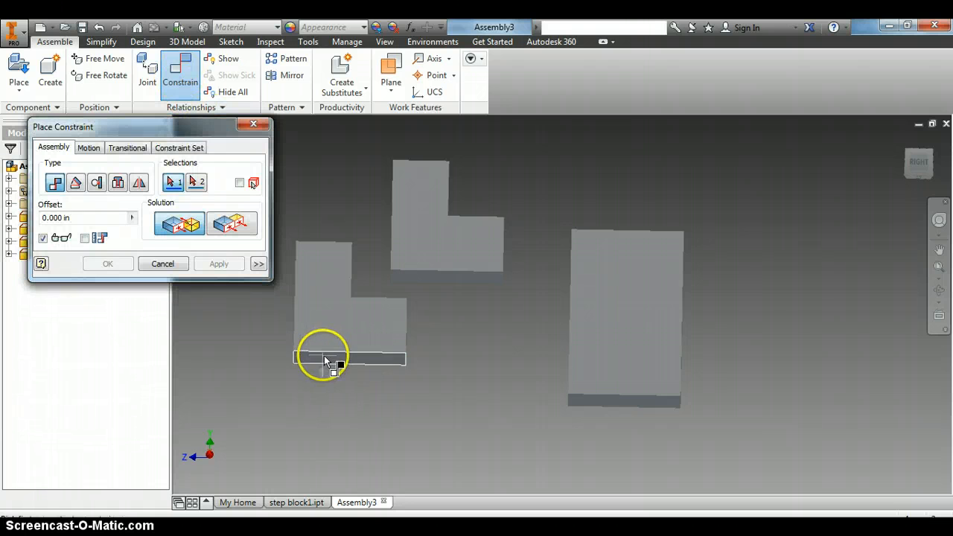
{"action": "left_click", "coordinate": [323, 357]}
{"action": "left_click_drag", "start_coordinate": [919, 163], "coordinate": [910, 219]}
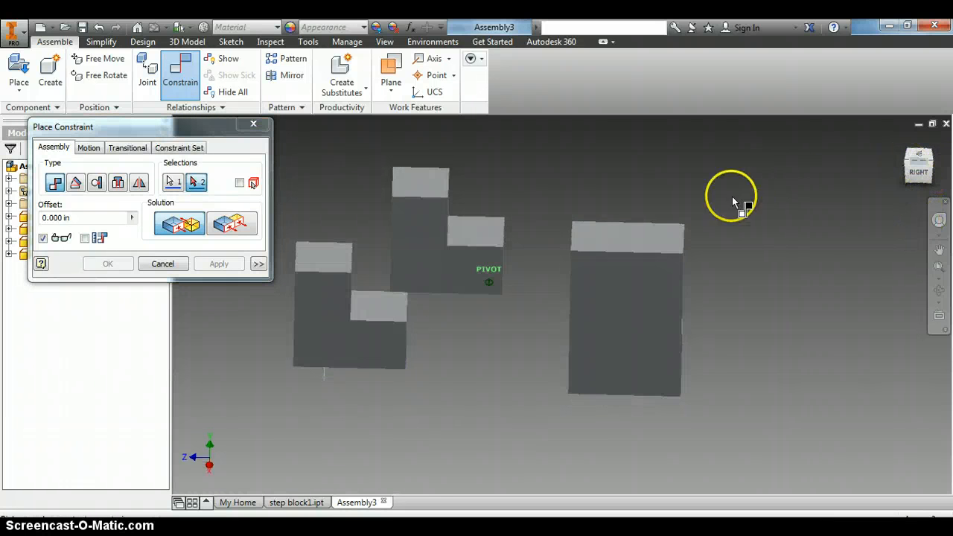
{"action": "left_click", "coordinate": [635, 238]}
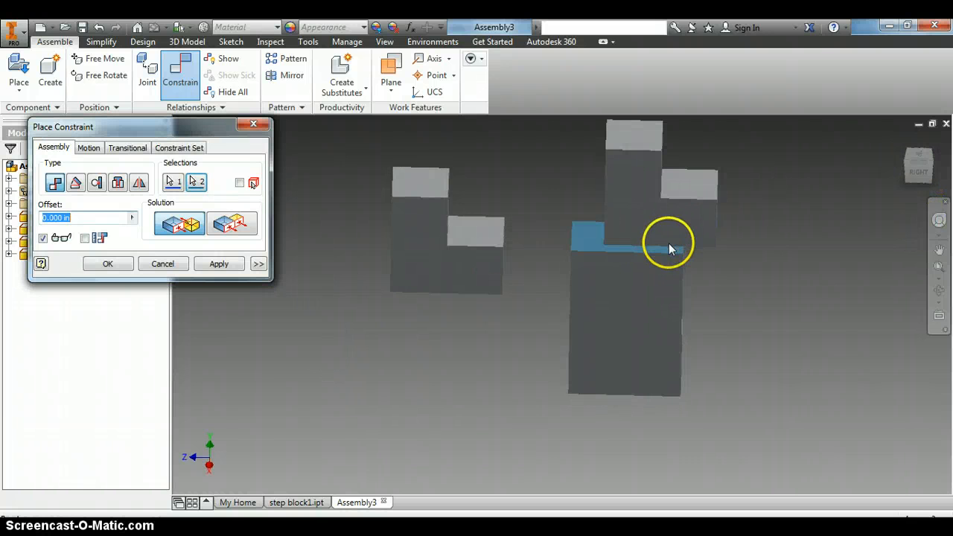
{"action": "left_click", "coordinate": [219, 264]}
Constrain the third block's L-shaped side face flush with the side face of the pair's upper block at 0.000 in offset
{"action": "left_click", "coordinate": [639, 195]}
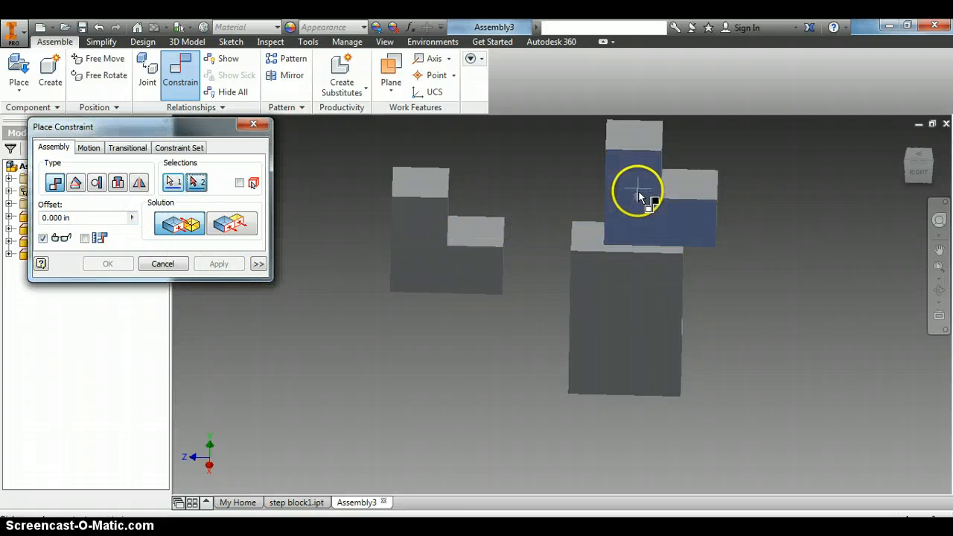
{"action": "left_click", "coordinate": [616, 275]}
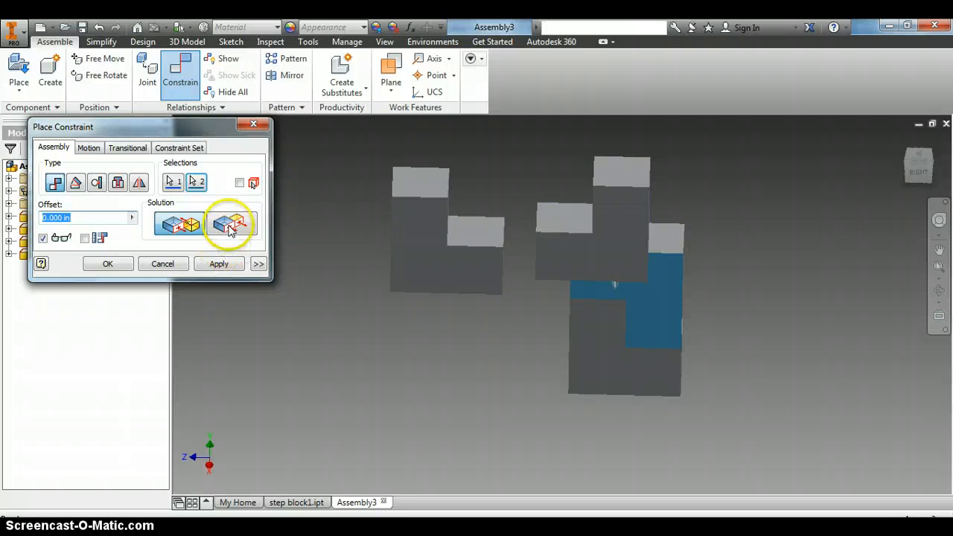
{"action": "left_click", "coordinate": [232, 222]}
{"action": "left_click", "coordinate": [220, 265]}
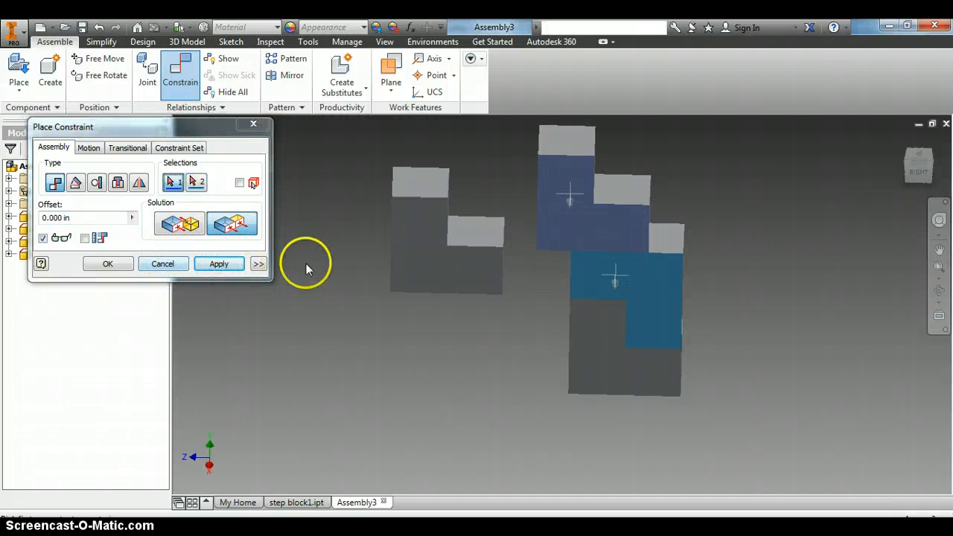
{"action": "left_click", "coordinate": [903, 170]}
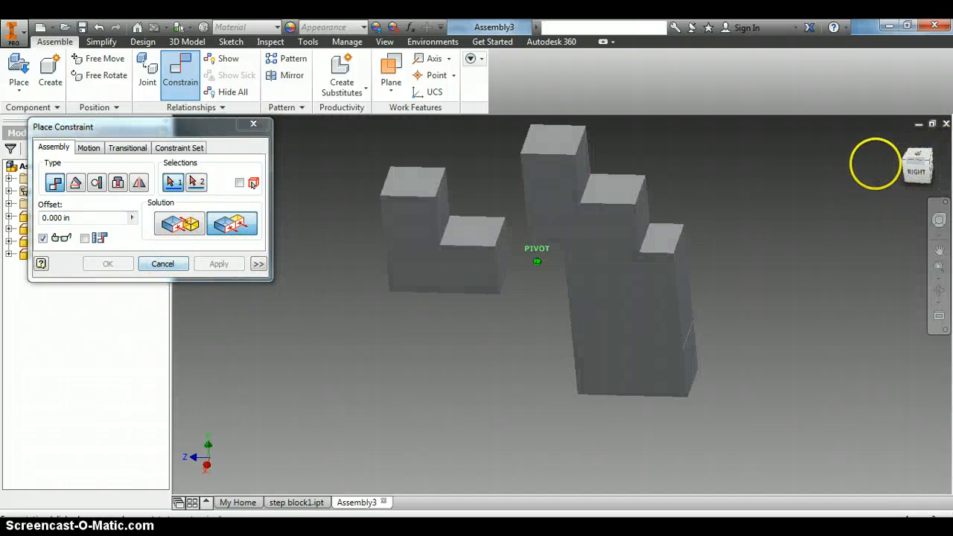
{"action": "left_click", "coordinate": [636, 218]}
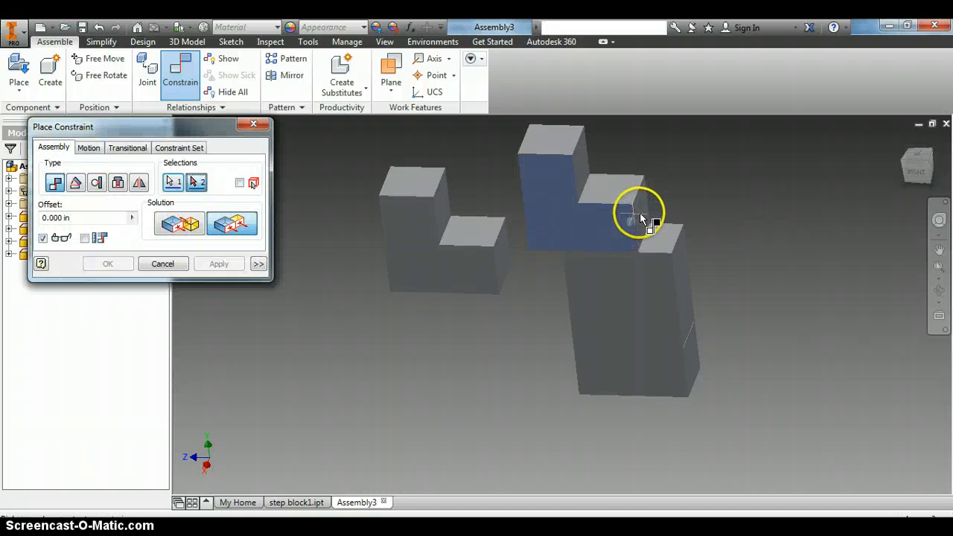
{"action": "left_click", "coordinate": [165, 264]}
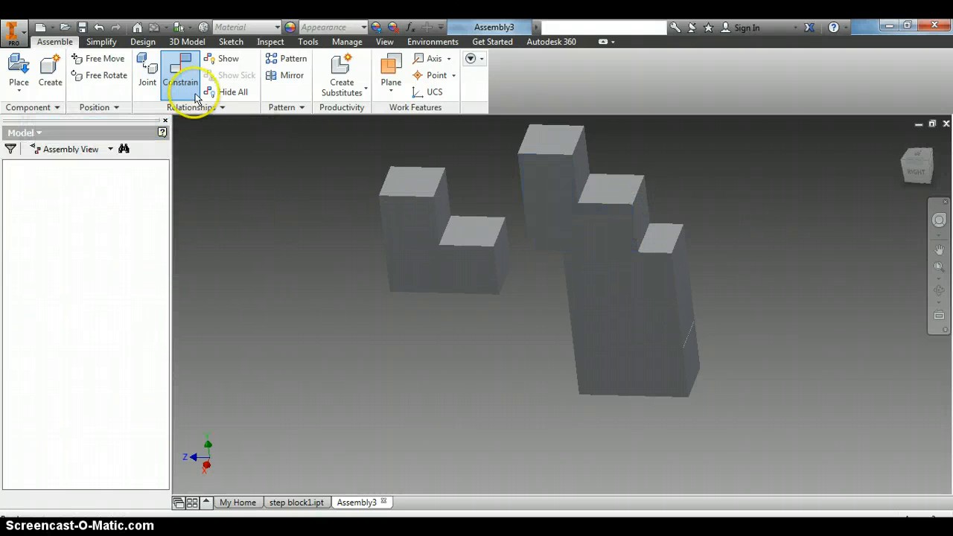
Try to mate the third block's short end face to the pair's upper end face at 0.000 in offset, and cancel the operation
{"action": "left_click", "coordinate": [186, 82]}
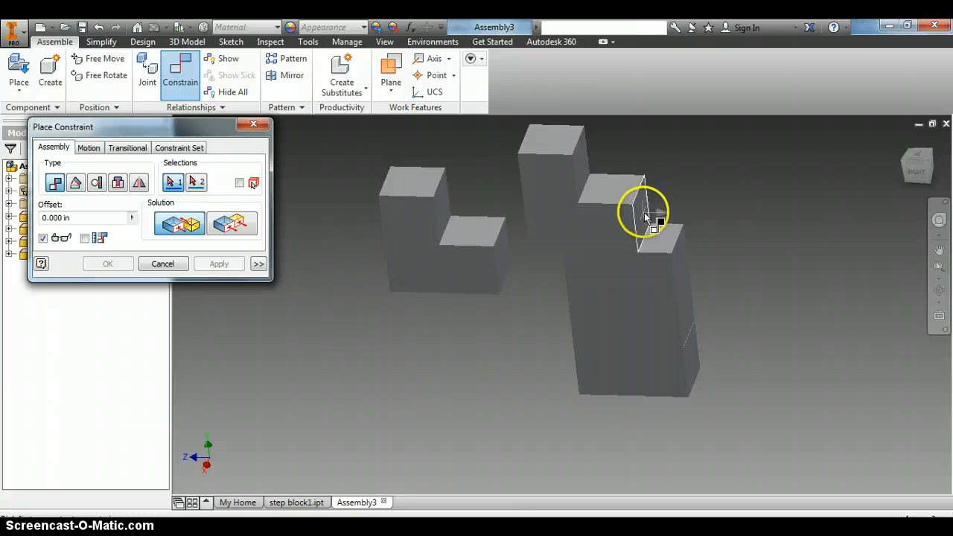
{"action": "left_click", "coordinate": [645, 218]}
{"action": "left_click", "coordinate": [677, 256]}
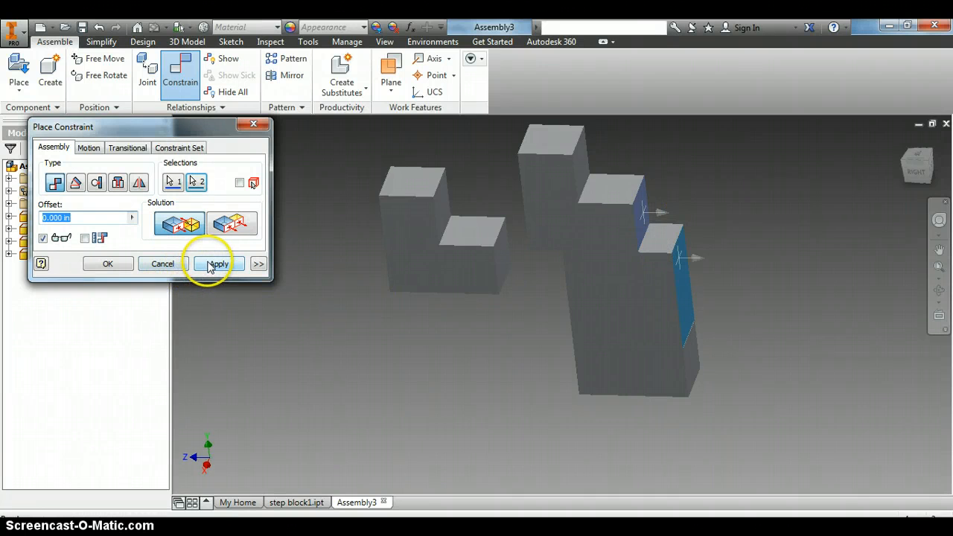
{"action": "left_click", "coordinate": [218, 264]}
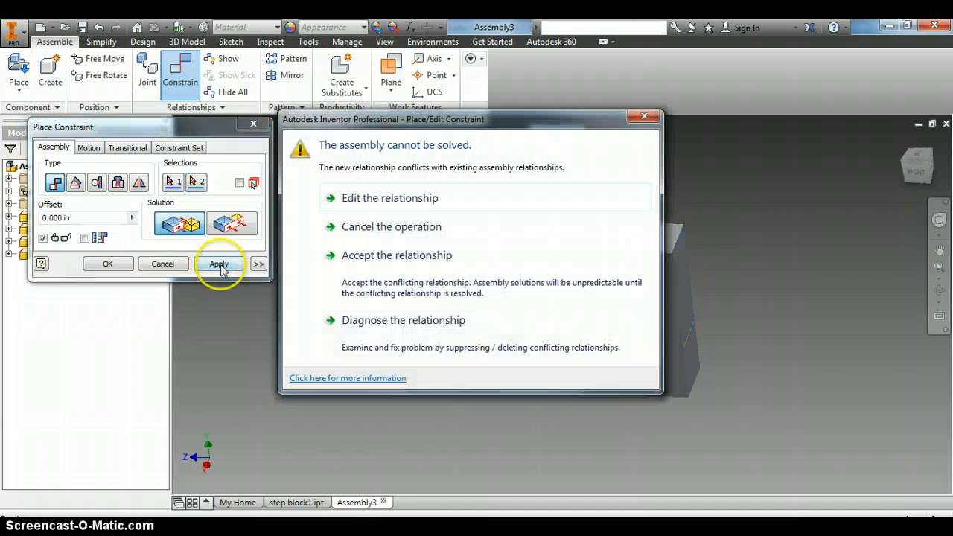
{"action": "left_click", "coordinate": [379, 225]}
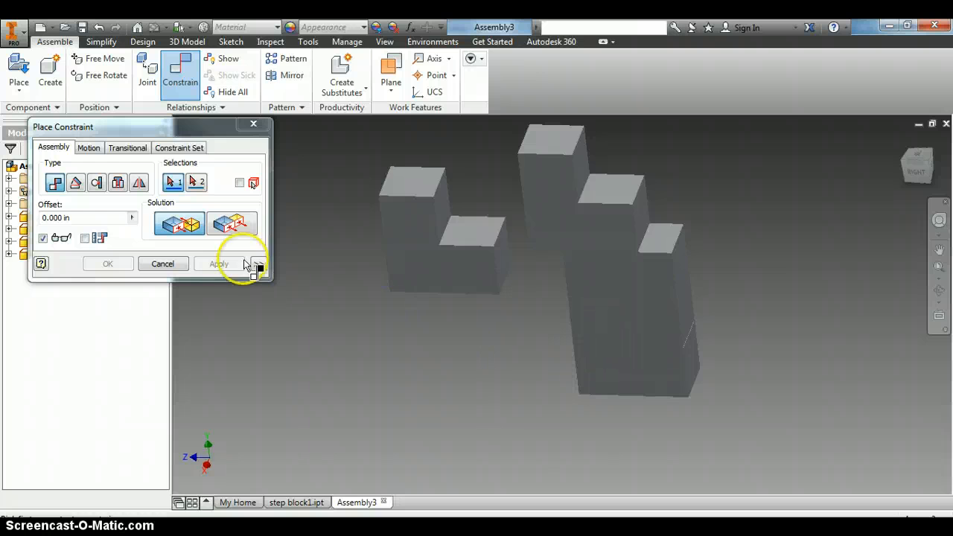
{"action": "left_click", "coordinate": [163, 265]}
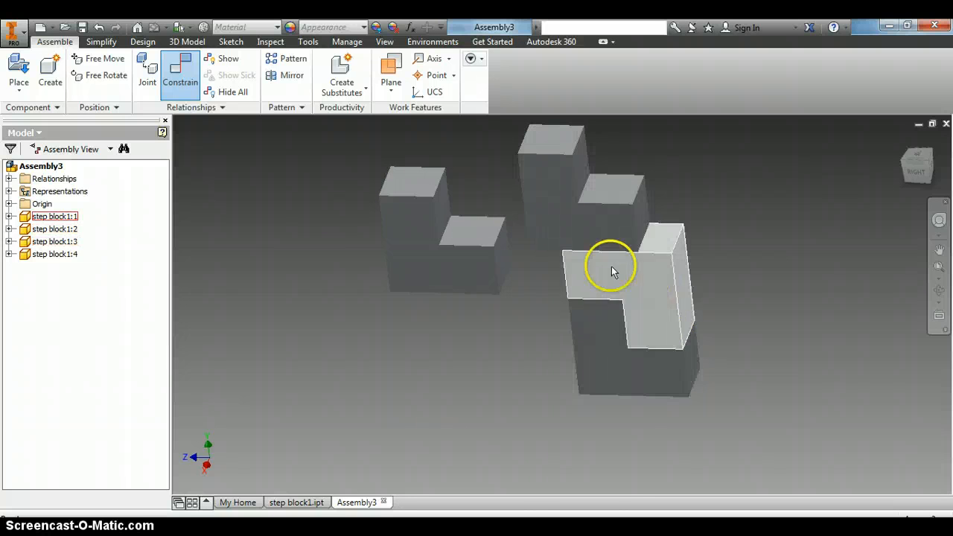
Delete the third step block from on top of the assembled pair and the loose fourth block beside it
{"action": "left_click", "coordinate": [564, 195]}
{"action": "right_click", "coordinate": [566, 202]}
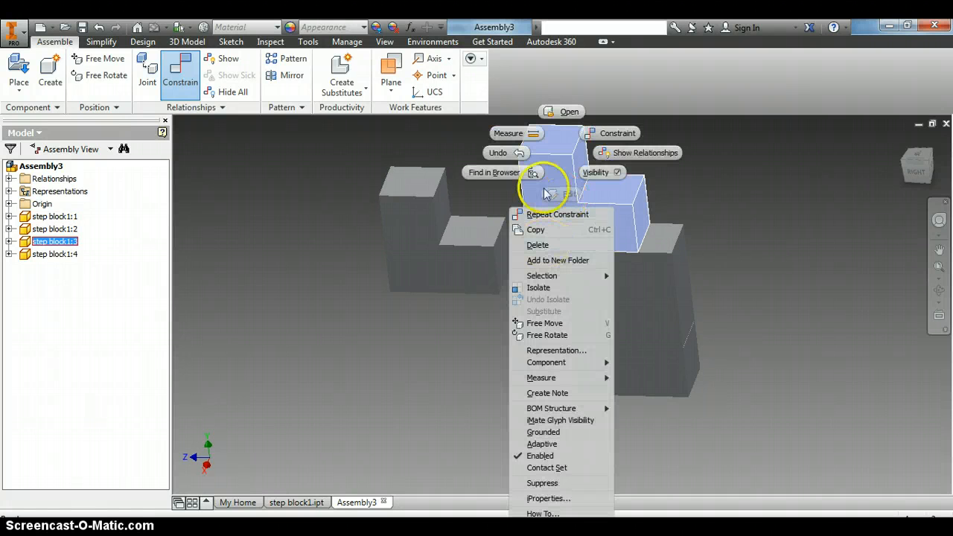
{"action": "left_click", "coordinate": [535, 245]}
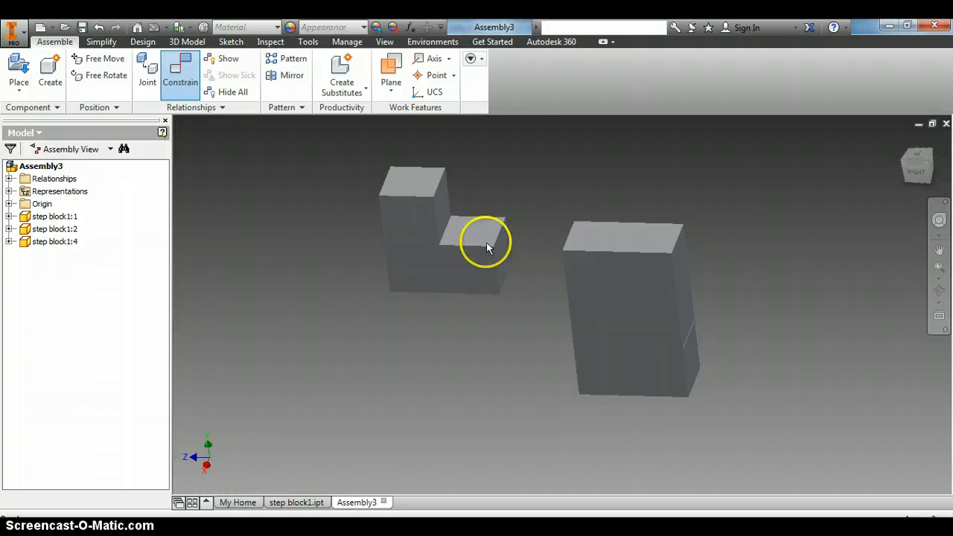
{"action": "left_click", "coordinate": [436, 240]}
{"action": "right_click", "coordinate": [436, 241]}
{"action": "left_click", "coordinate": [405, 242]}
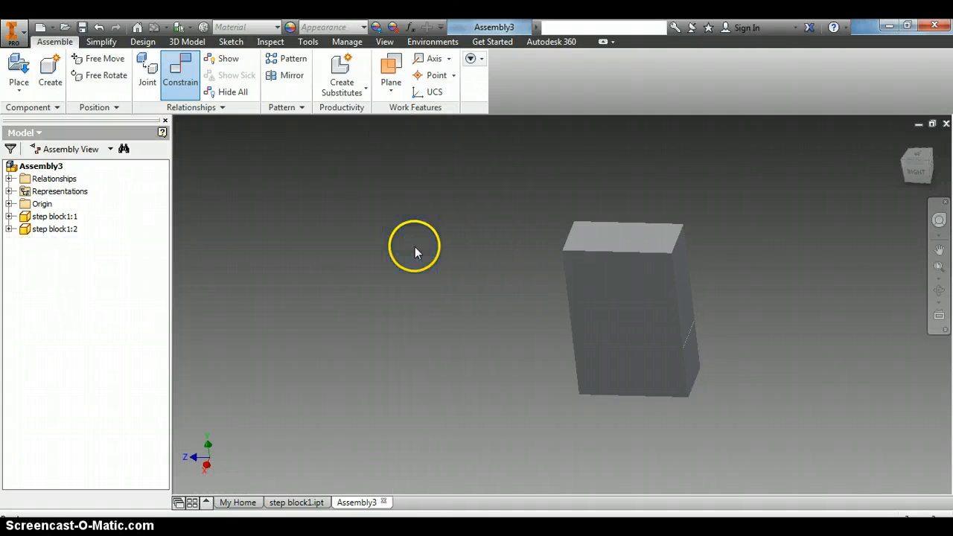